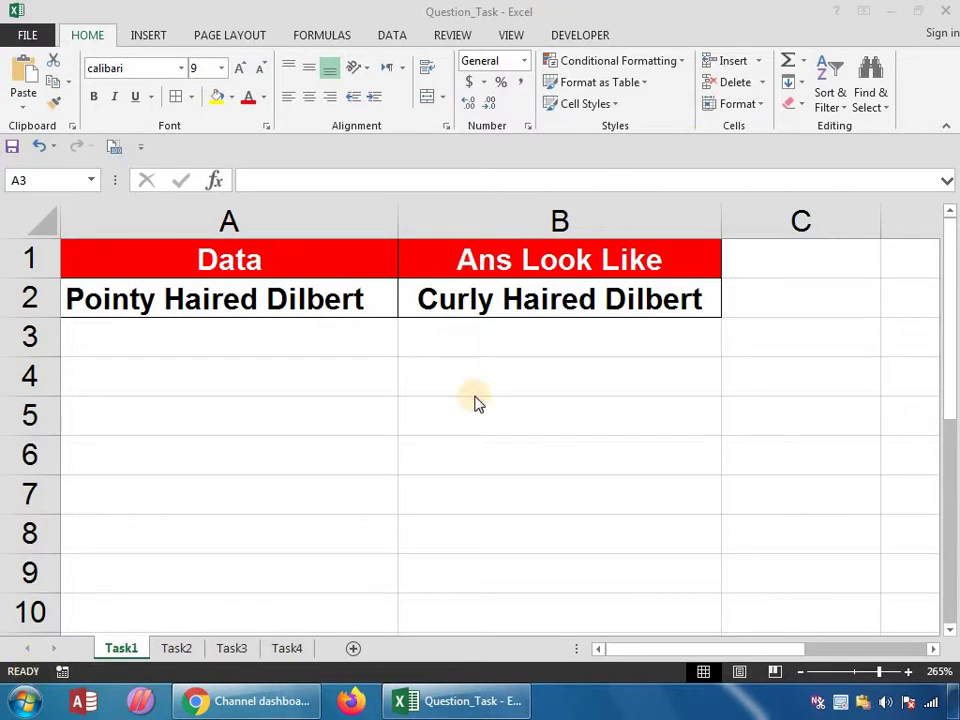
Step: In cell B4 of Task1, enter =SUBSTITUTE(A2,"Pointy","Curly") to swap the first word of the text in A2
{"action": "left_click", "coordinate": [326, 334]}
{"action": "left_click", "coordinate": [493, 310]}
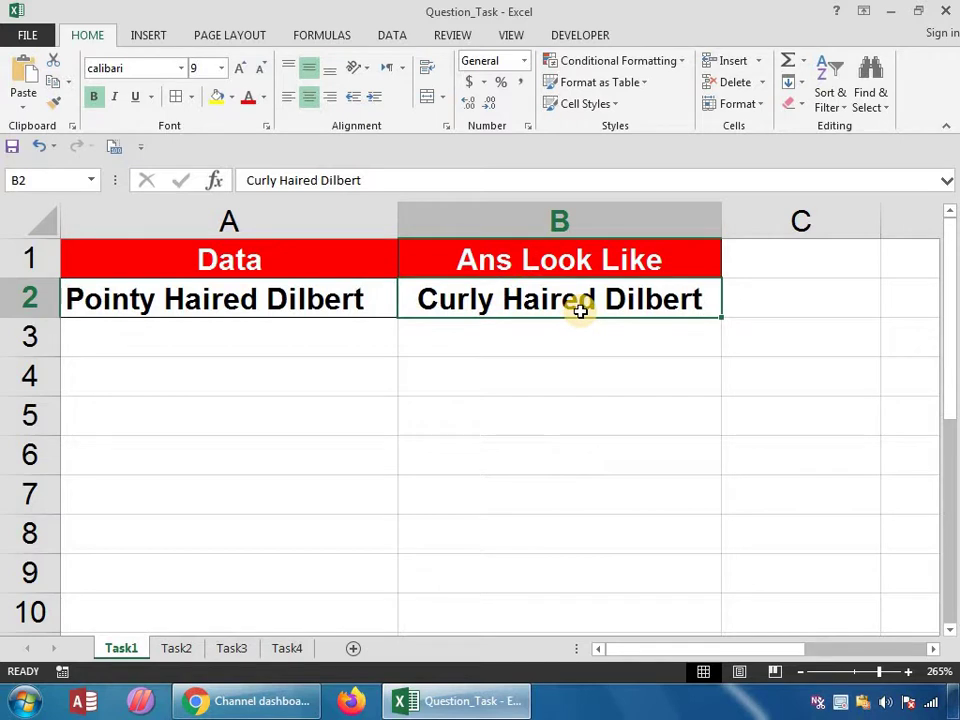
{"action": "left_click", "coordinate": [566, 364]}
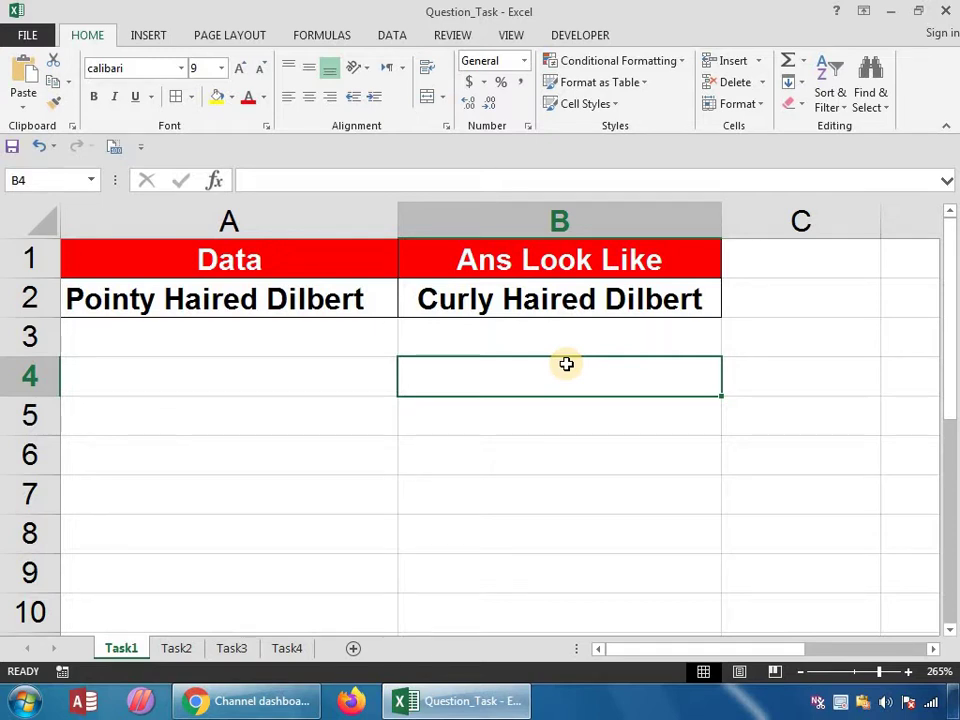
{"action": "type", "text": "=sub"}
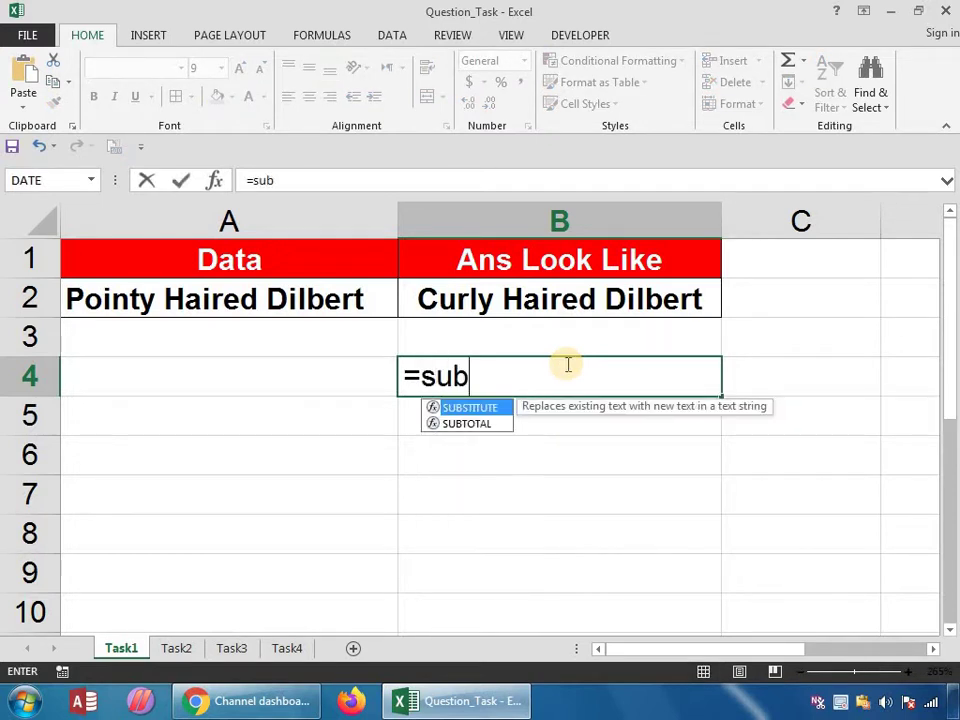
{"action": "key", "text": "Tab"}
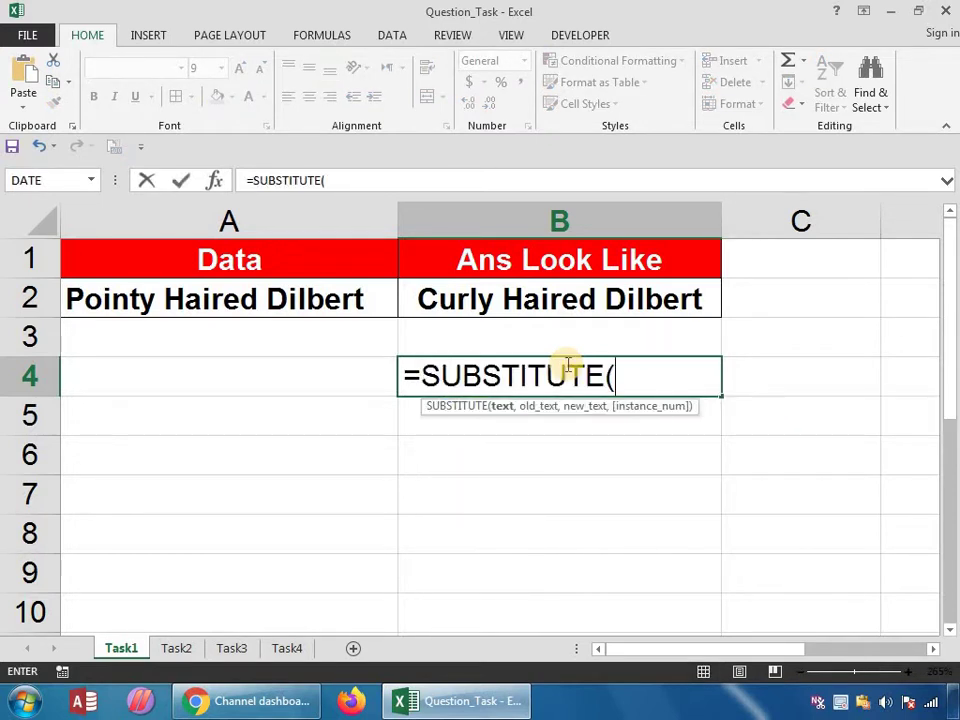
{"action": "left_click", "coordinate": [266, 309]}
{"action": "type", "text": ","}
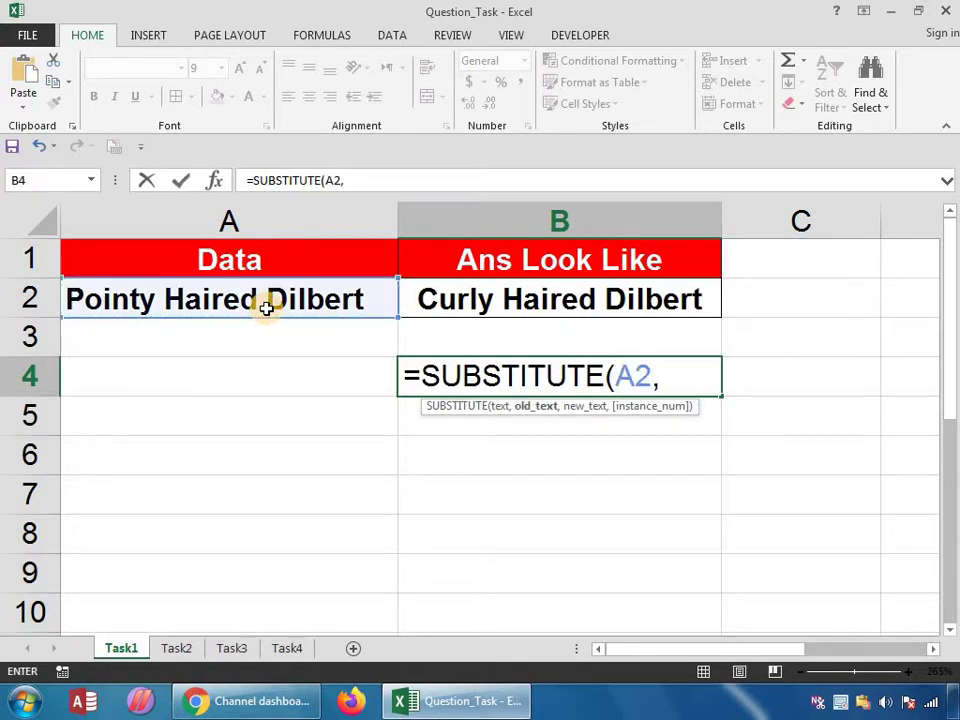
{"action": "type", "text": "\"p"}
{"action": "key", "text": "BackSpace"}
{"action": "type", "text": "Poi"}
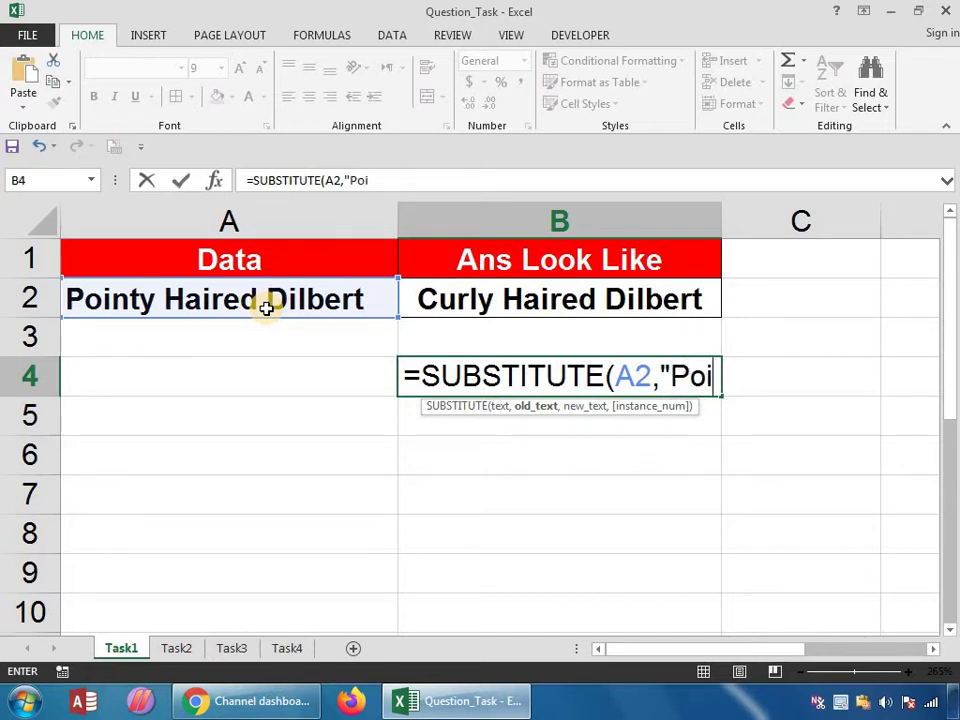
{"action": "type", "text": "ntry"}
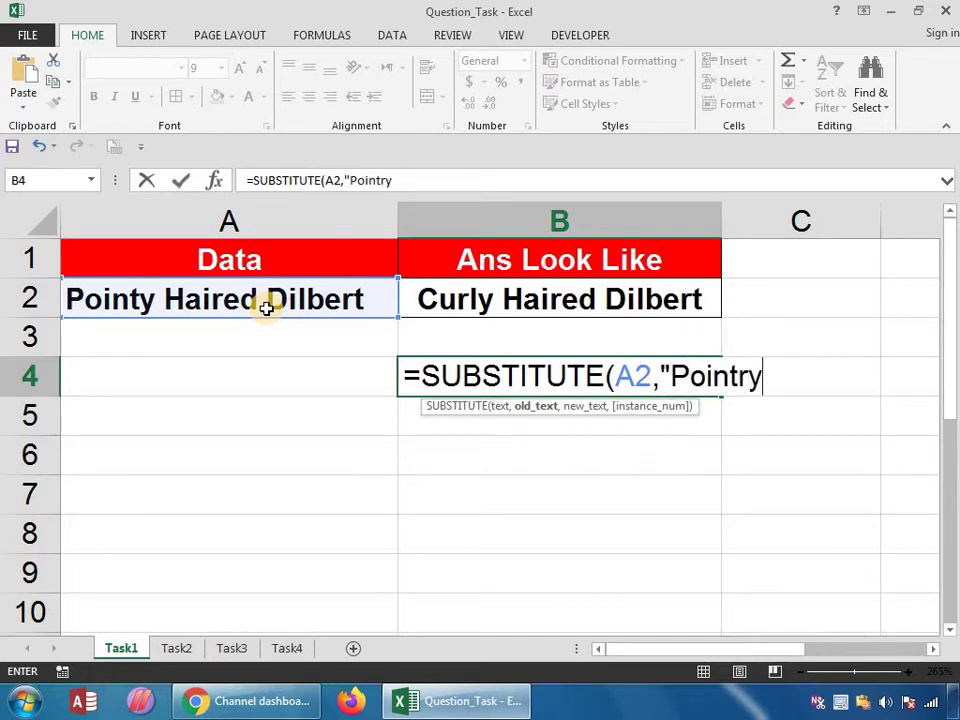
{"action": "key", "text": "BackSpace"}
{"action": "key", "text": "BackSpace"}
{"action": "type", "text": "y\","}
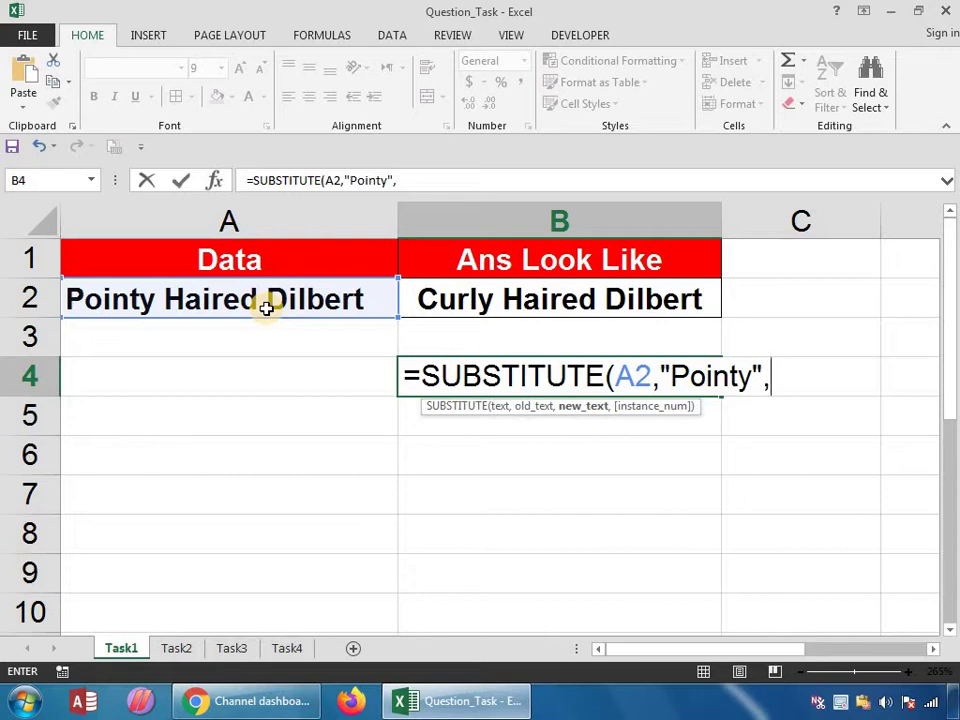
{"action": "type", "text": "\"Cur"}
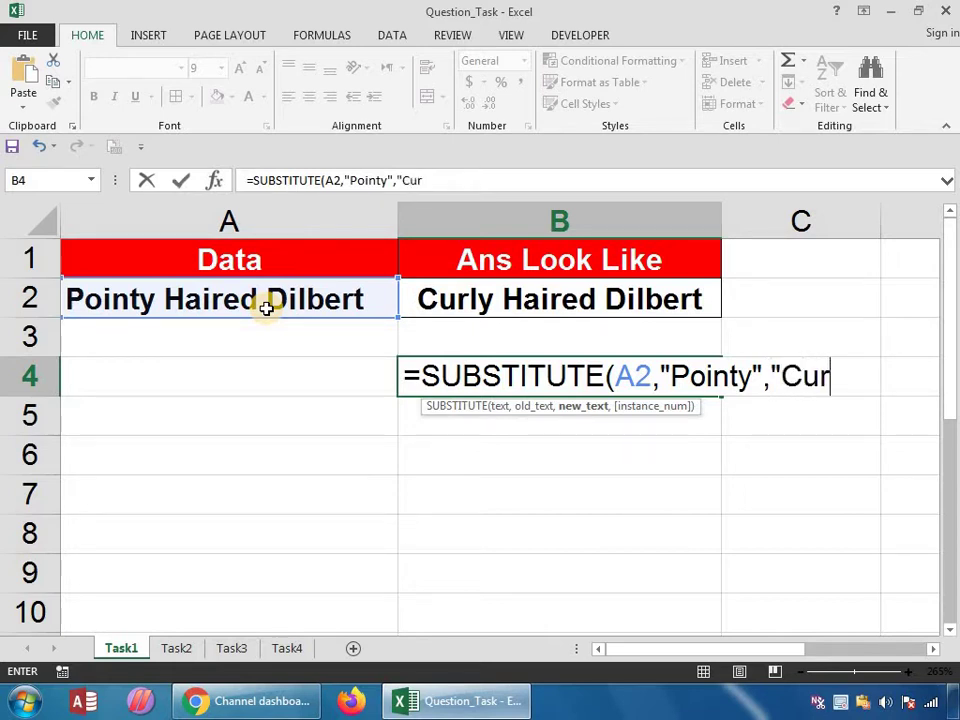
{"action": "type", "text": "ly\""}
{"action": "key", "text": "Return"}
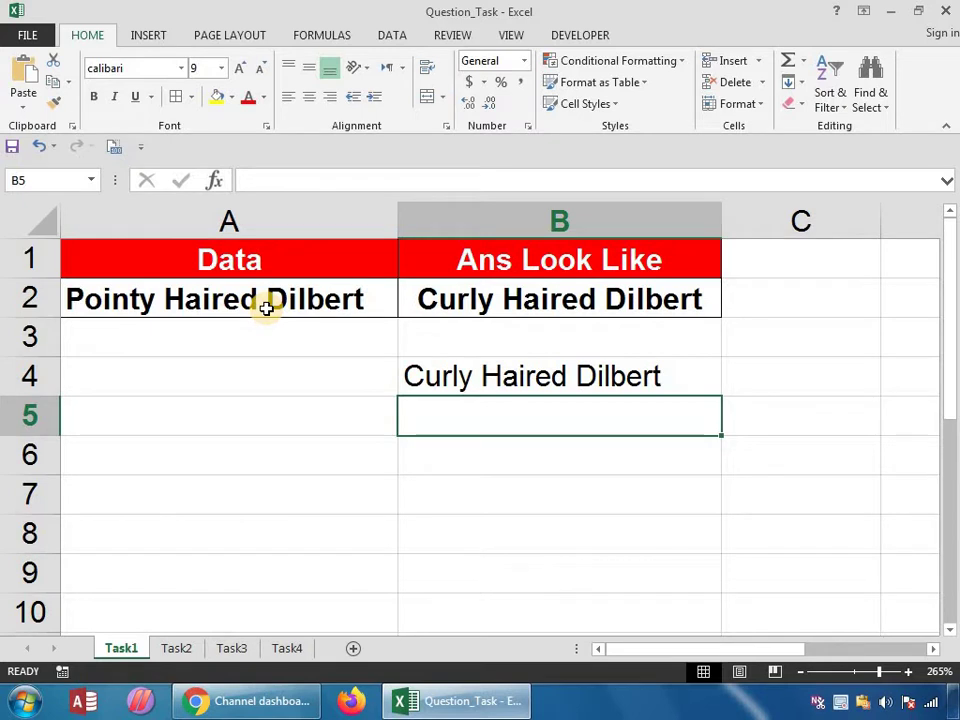
{"action": "key", "text": "Up"}
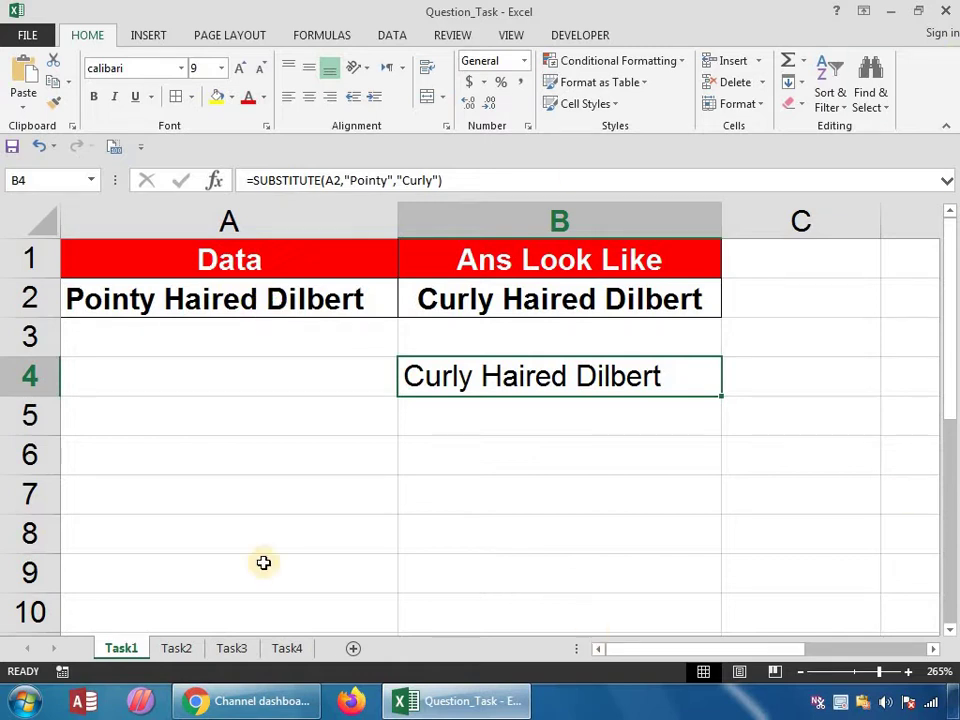
Step: On the Task2 sheet, extract the hour from the time in A3 into cell B5 with the HOUR function
{"action": "left_click", "coordinate": [177, 649]}
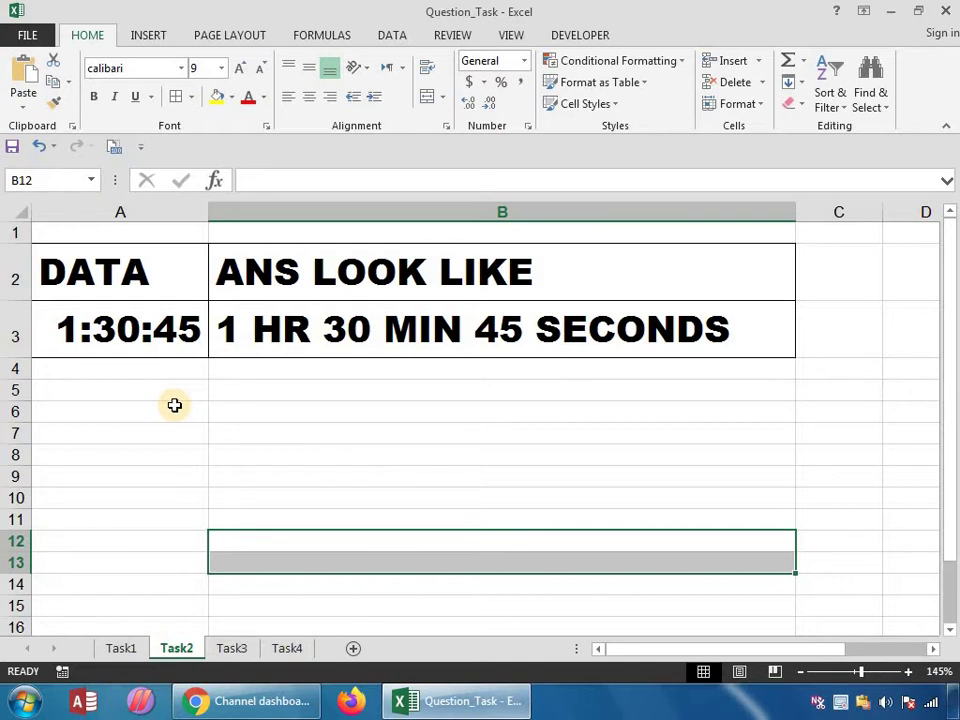
{"action": "left_click", "coordinate": [340, 317]}
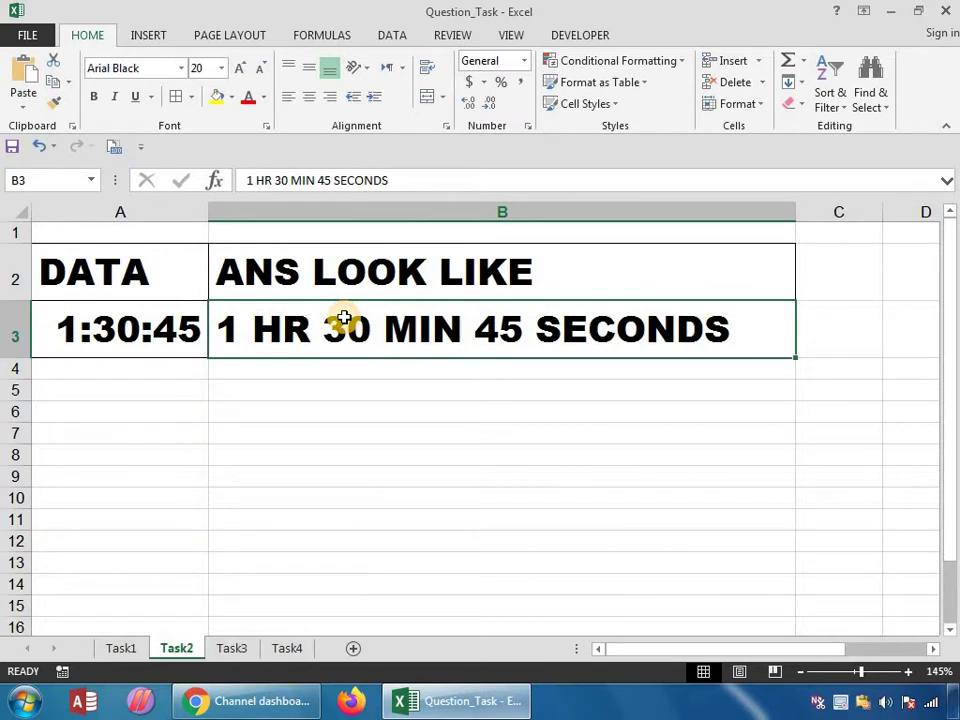
{"action": "left_click", "coordinate": [182, 350]}
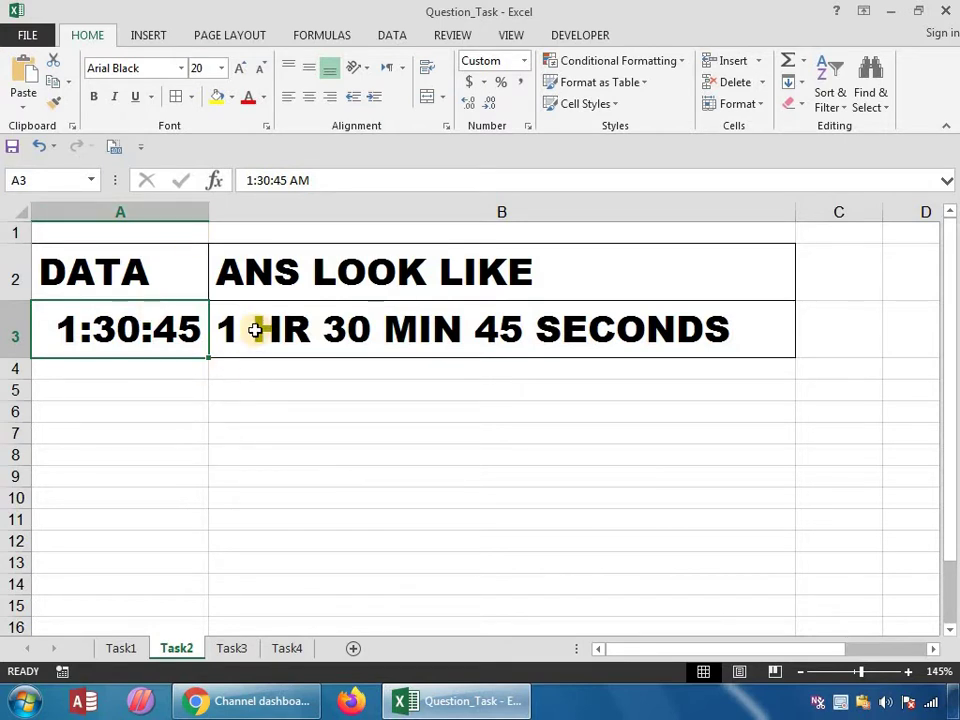
{"action": "left_click", "coordinate": [256, 388]}
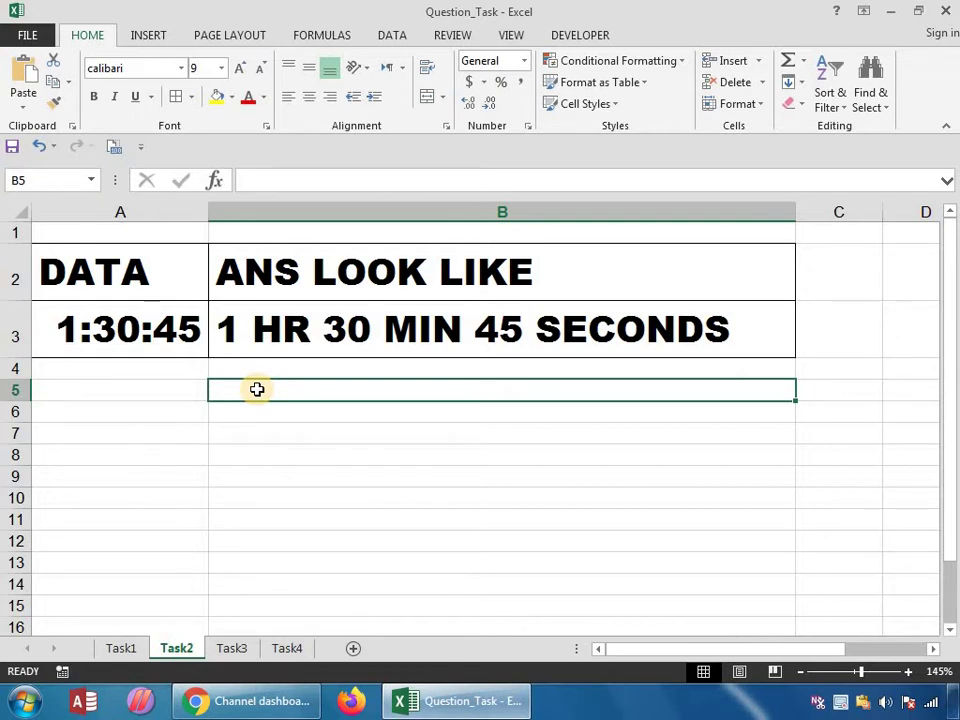
{"action": "type", "text": "="}
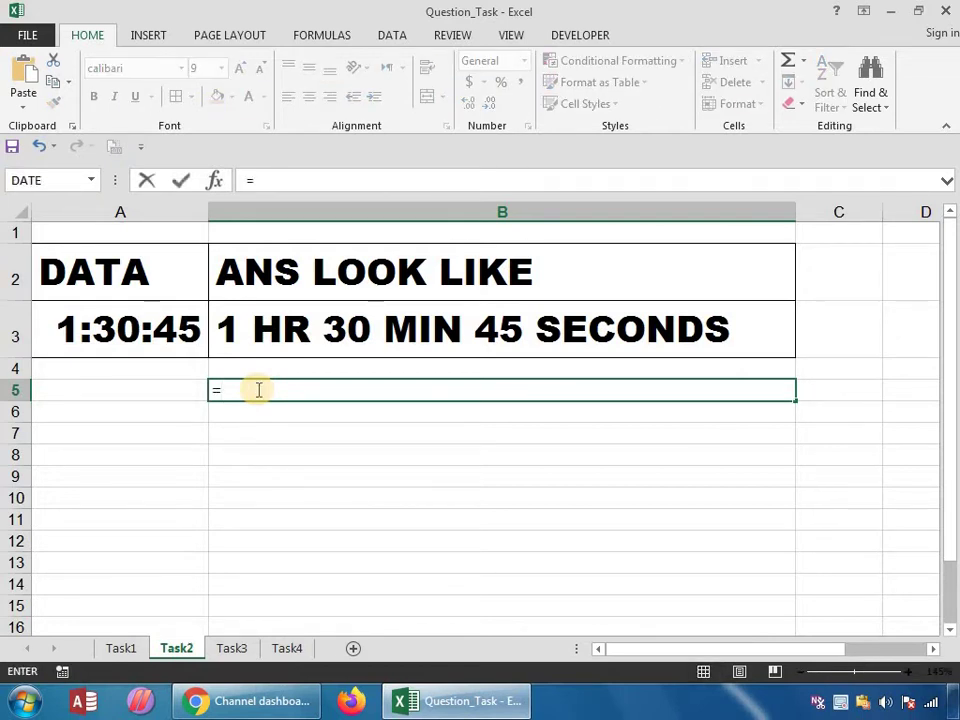
{"action": "type", "text": "hou"}
{"action": "key", "text": "Tab"}
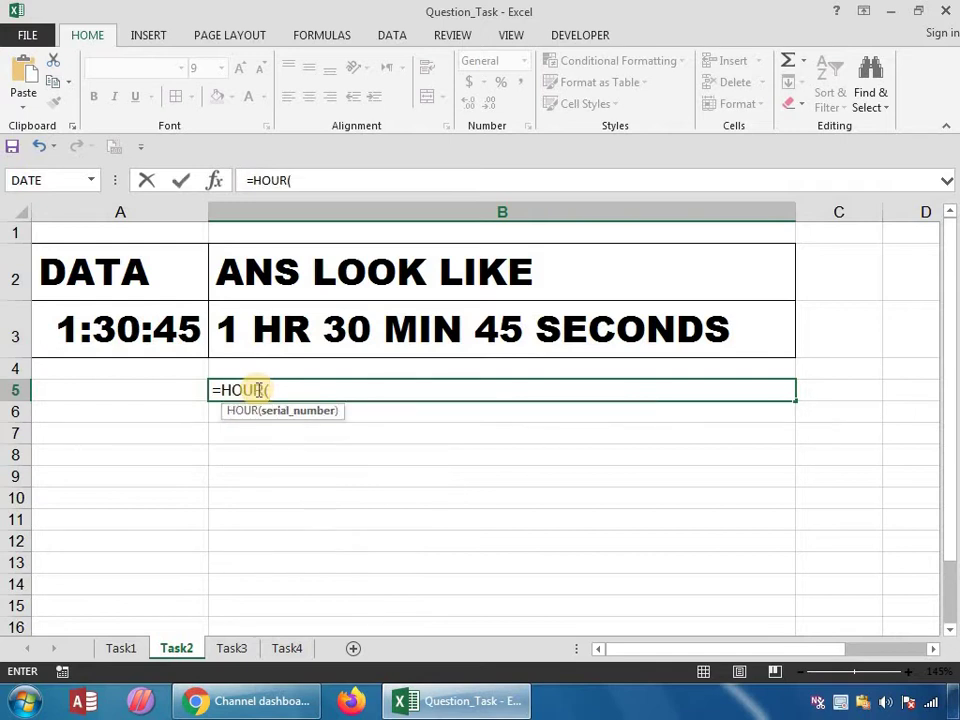
{"action": "left_click", "coordinate": [150, 332]}
{"action": "key", "text": "Return"}
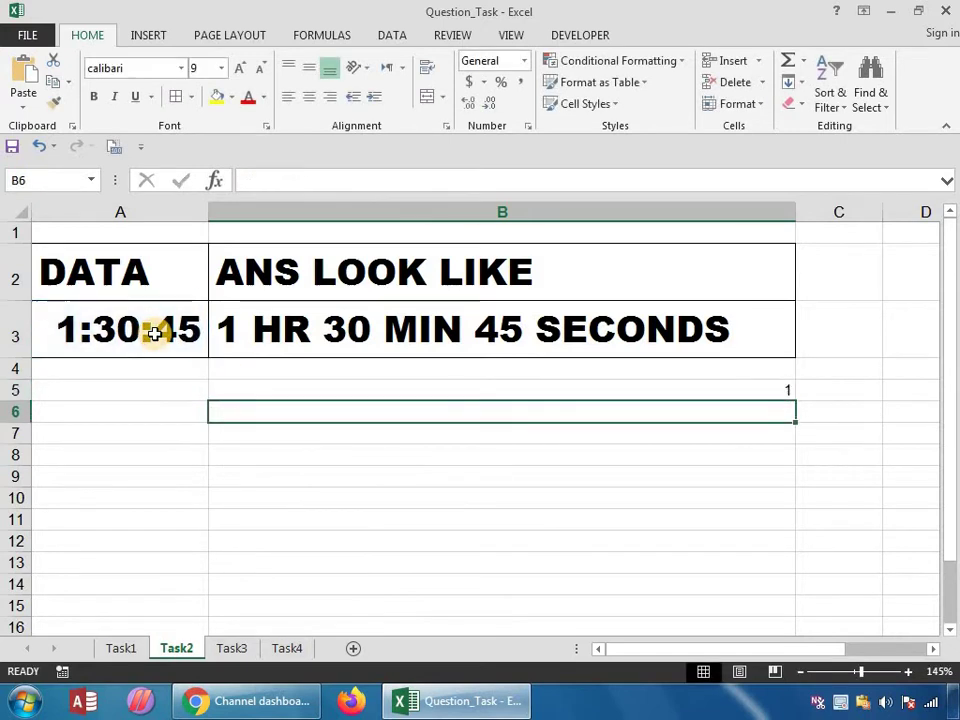
Step: Extract the minutes from the time in A3 into cell B6 with the MINUTE function
{"action": "type", "text": "="}
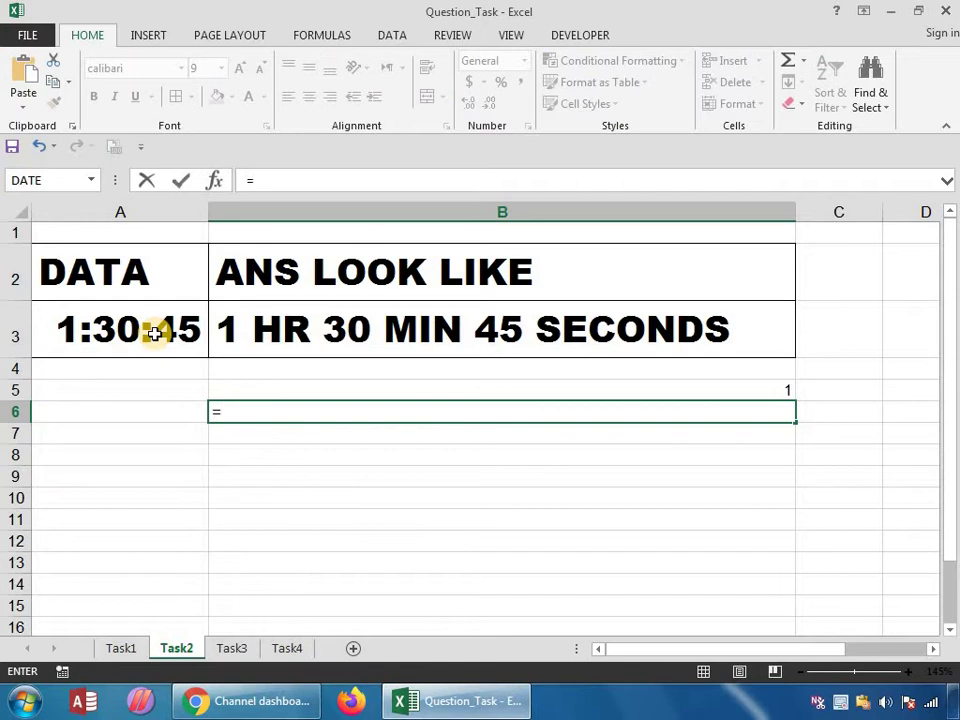
{"action": "type", "text": "min"}
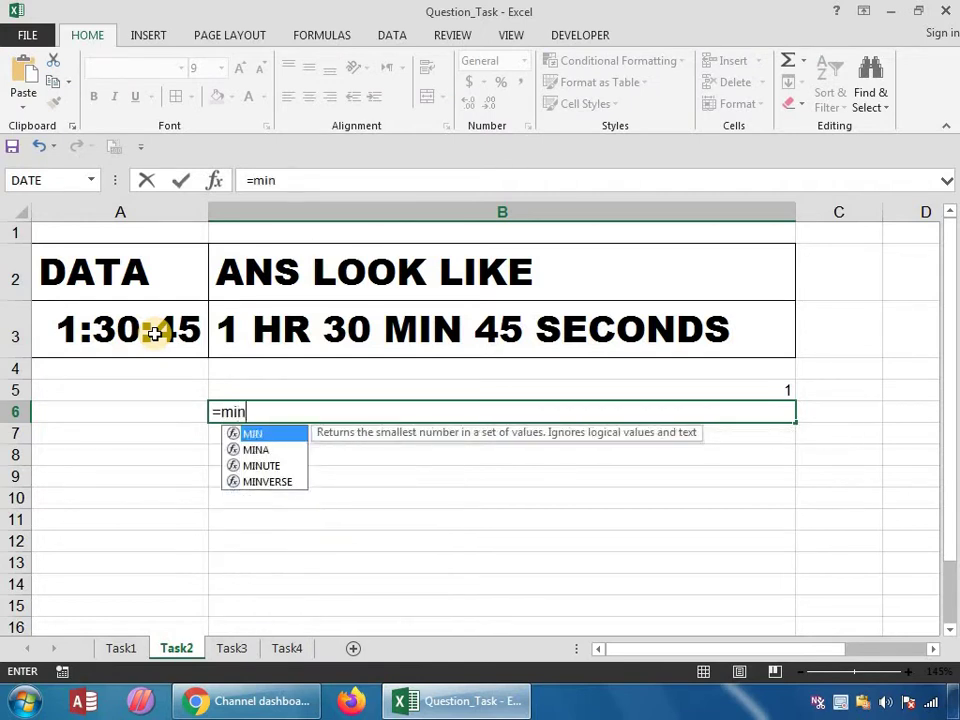
{"action": "type", "text": "u"}
{"action": "key", "text": "Tab"}
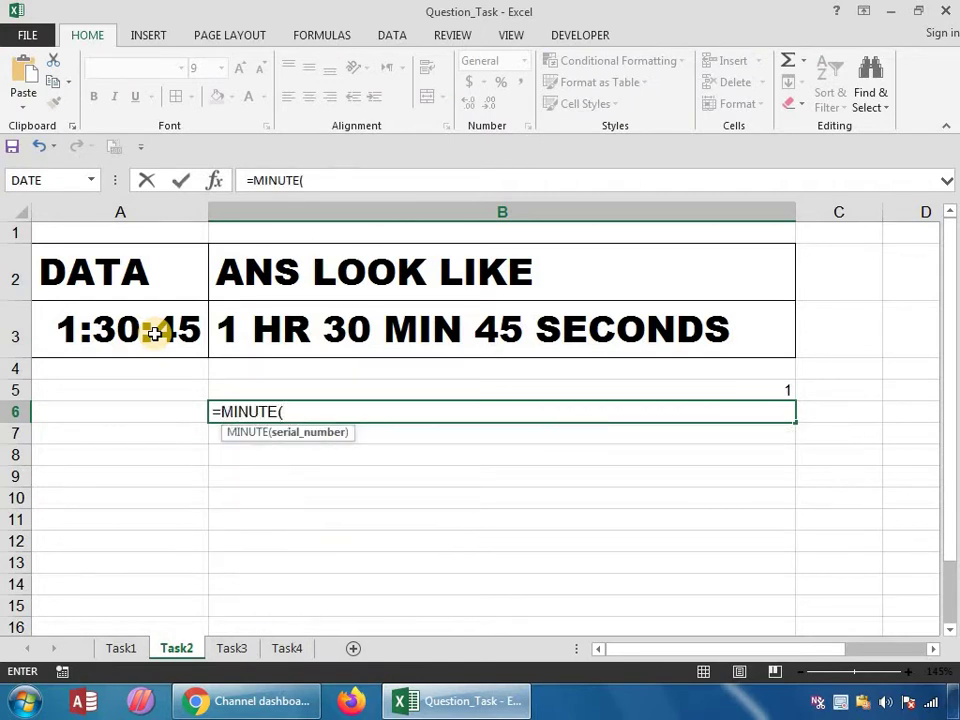
{"action": "left_click", "coordinate": [155, 333]}
{"action": "key", "text": "Return"}
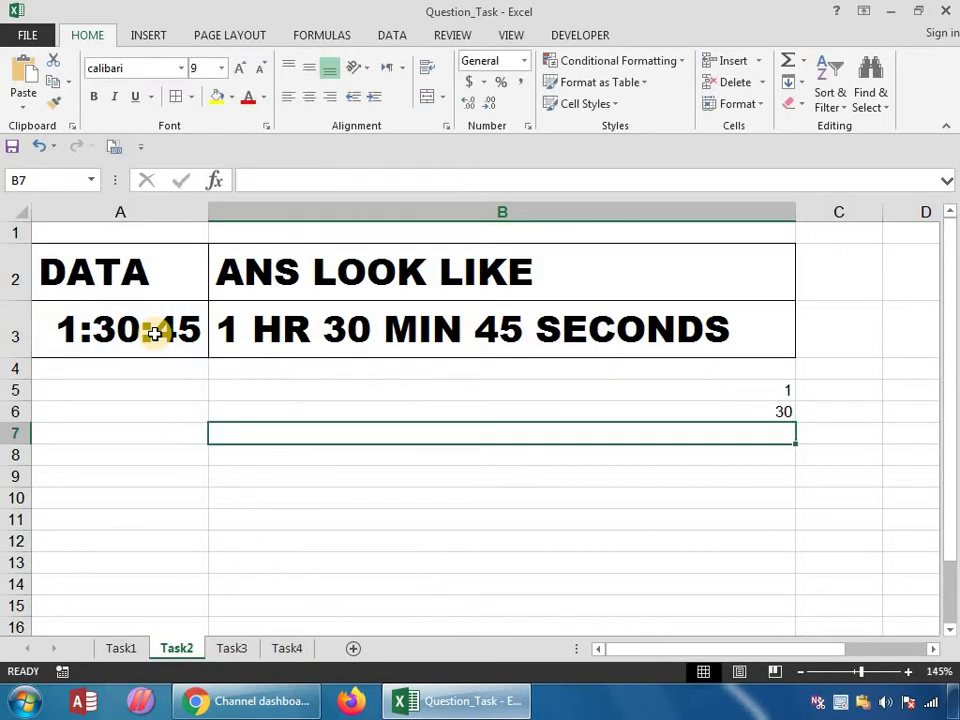
Step: Try to extract the seconds from A3 into cell B7 with =SEC(A3)
{"action": "type", "text": "=sec"}
{"action": "key", "text": "Tab"}
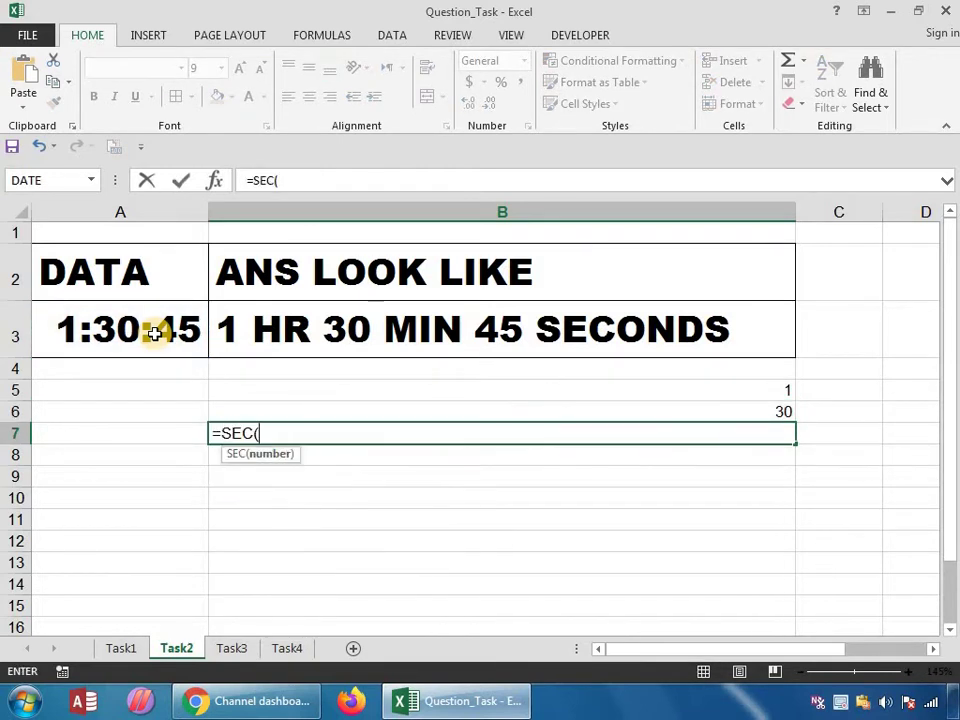
{"action": "left_click", "coordinate": [140, 333]}
{"action": "key", "text": "Return"}
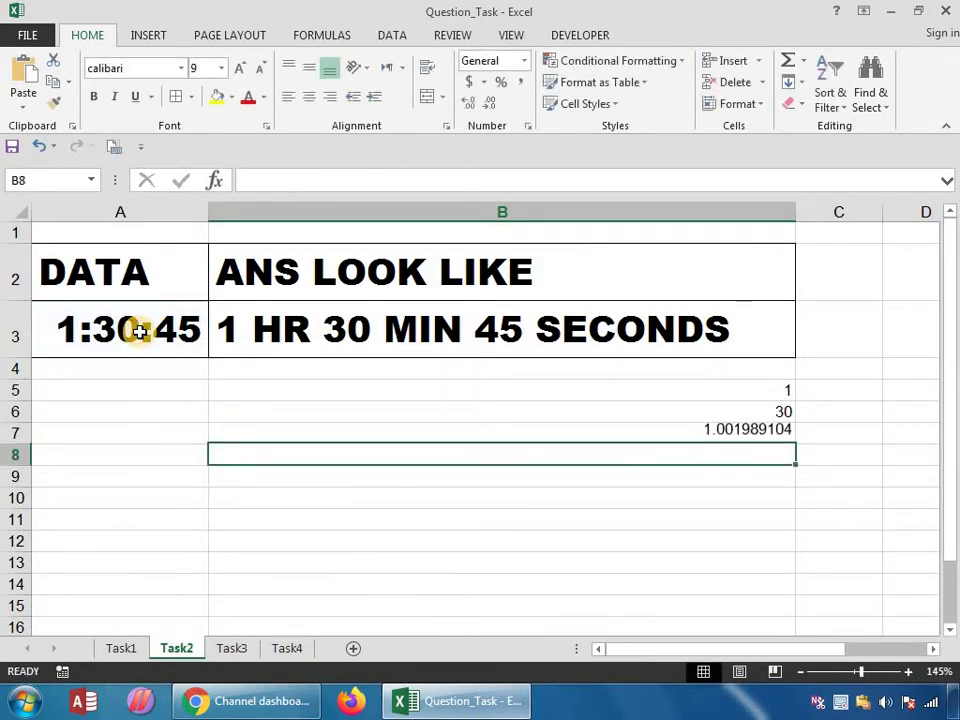
Step: Correct the formula in cell B7 to =SECOND(A3) so it extracts the seconds
{"action": "left_click", "coordinate": [491, 434]}
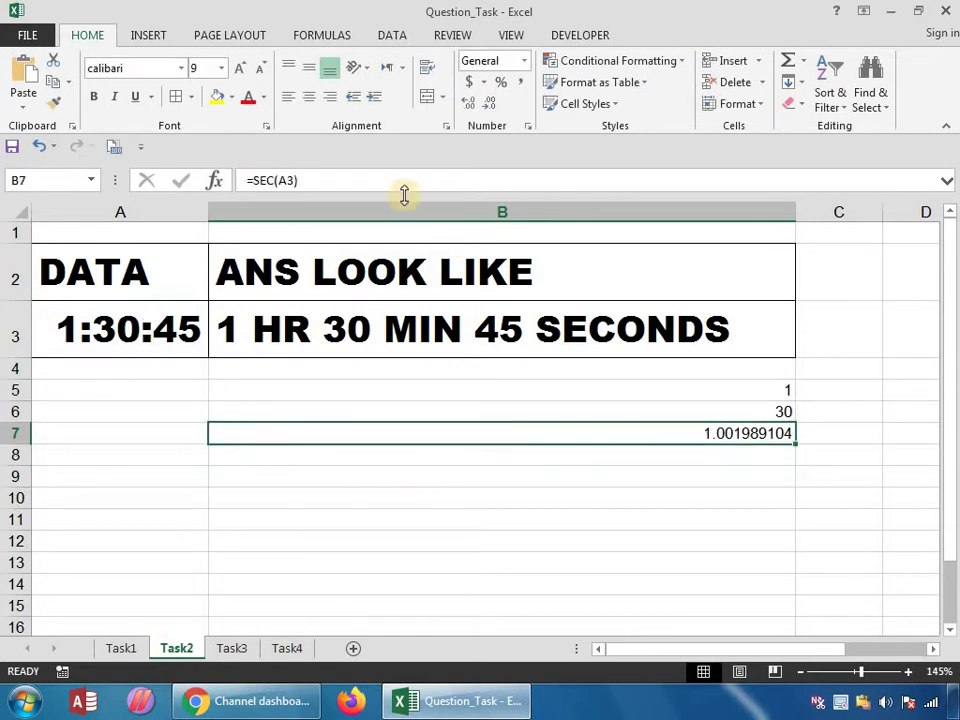
{"action": "left_click", "coordinate": [334, 182]}
{"action": "key", "text": "BackSpace"}
{"action": "key", "text": "BackSpace"}
{"action": "key", "text": "BackSpace"}
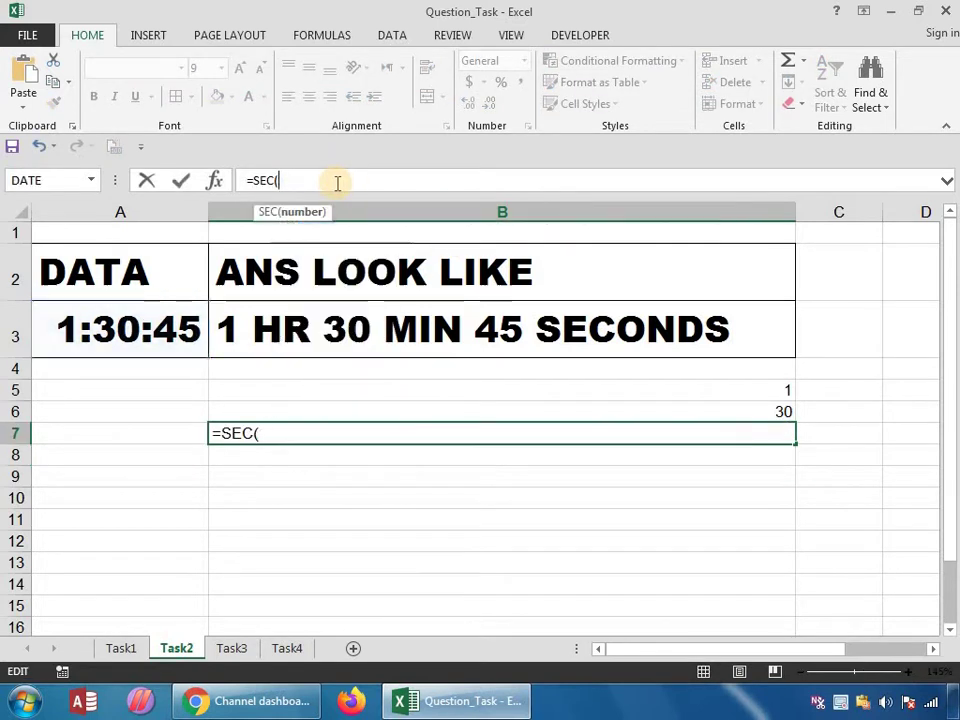
{"action": "key", "text": "BackSpace"}
{"action": "key", "text": "Down"}
{"action": "key", "text": "Down"}
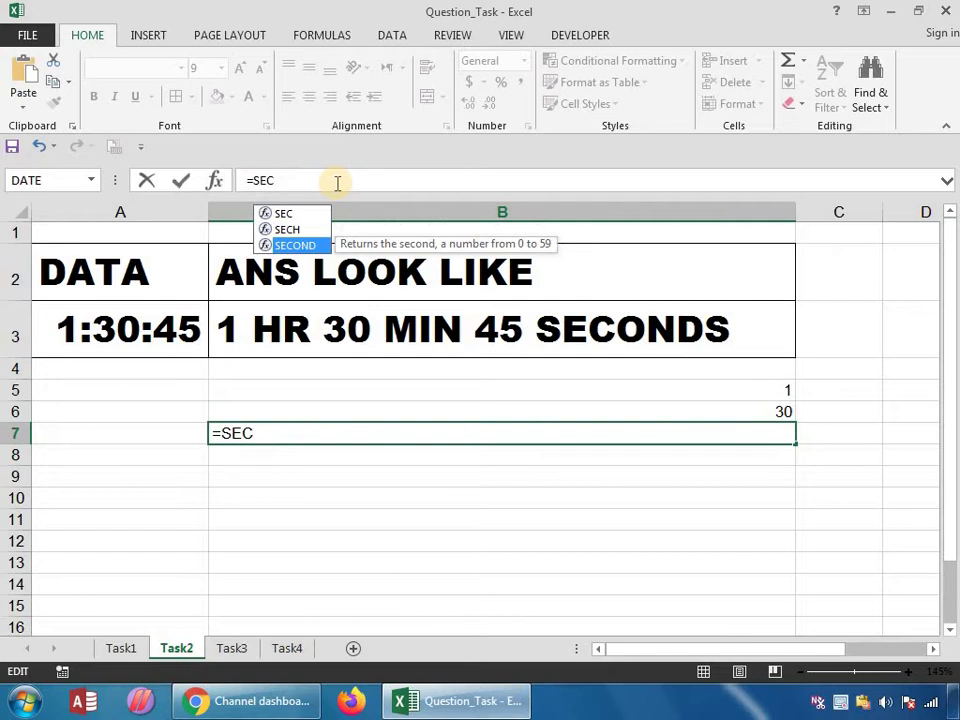
{"action": "key", "text": "Tab"}
{"action": "left_click", "coordinate": [147, 331]}
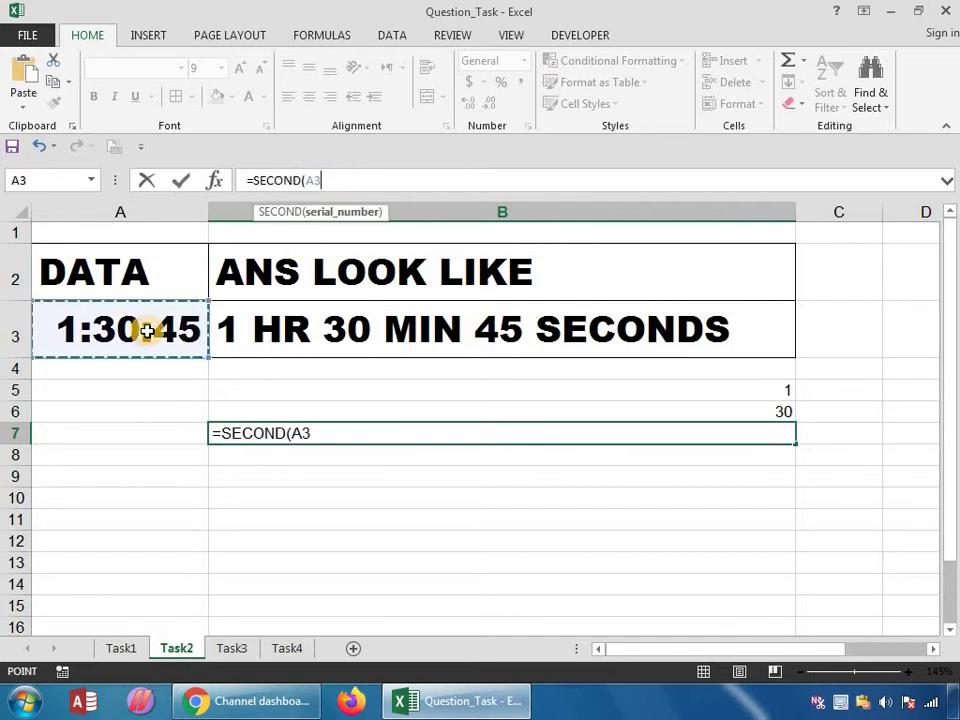
{"action": "key", "text": "Return"}
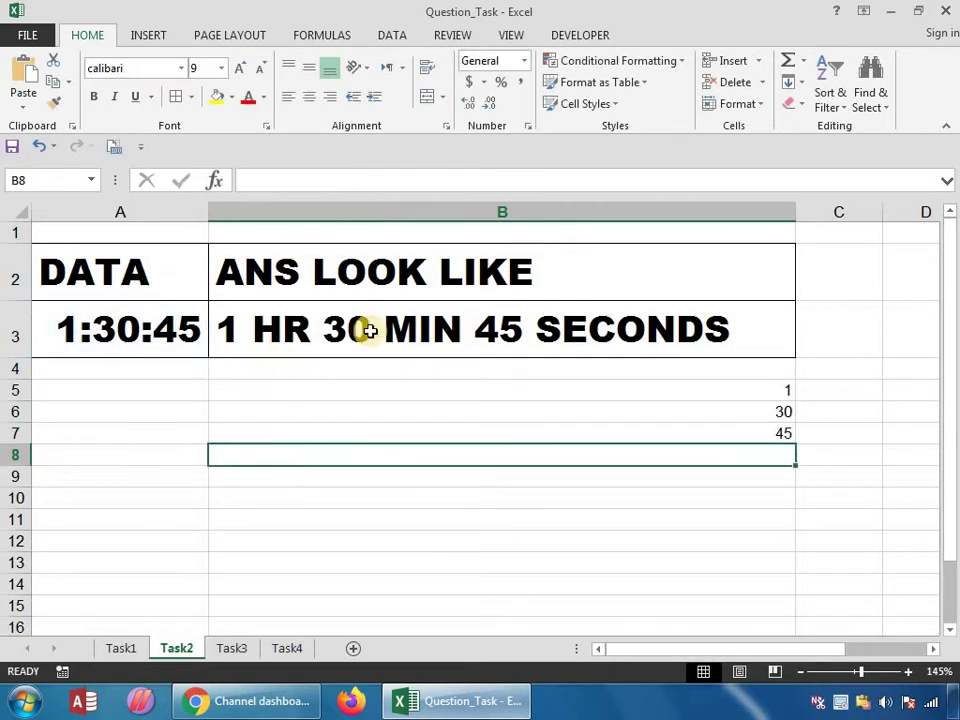
Step: In cell B8, join the extracted time parts with =CONCATENATE(B5," hr",B6," min",B7," seconds")
{"action": "type", "text": "=con"}
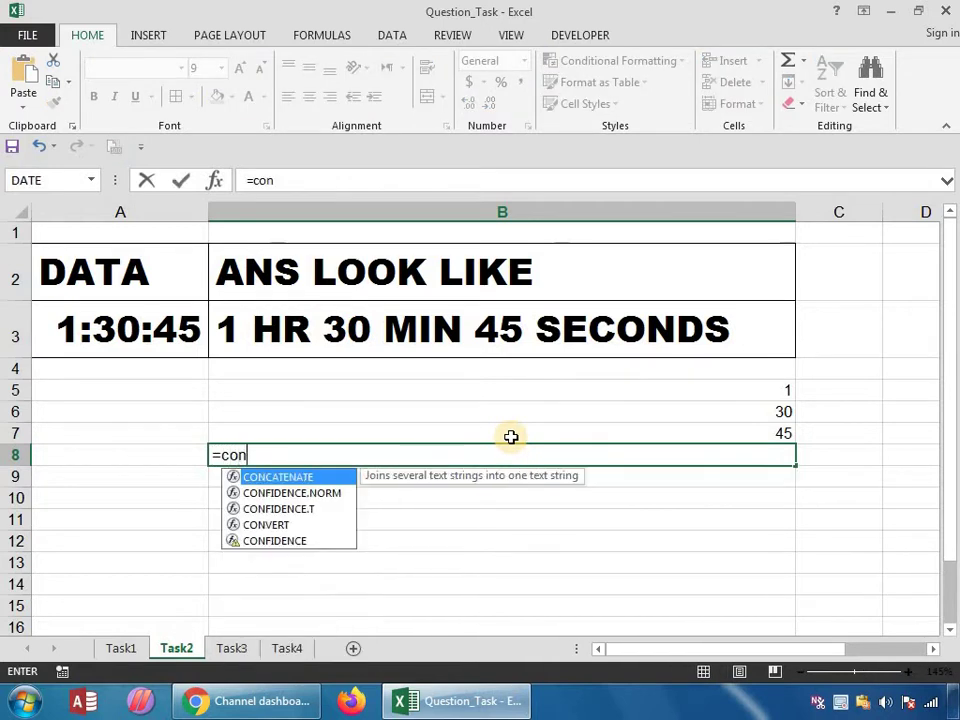
{"action": "key", "text": "Tab"}
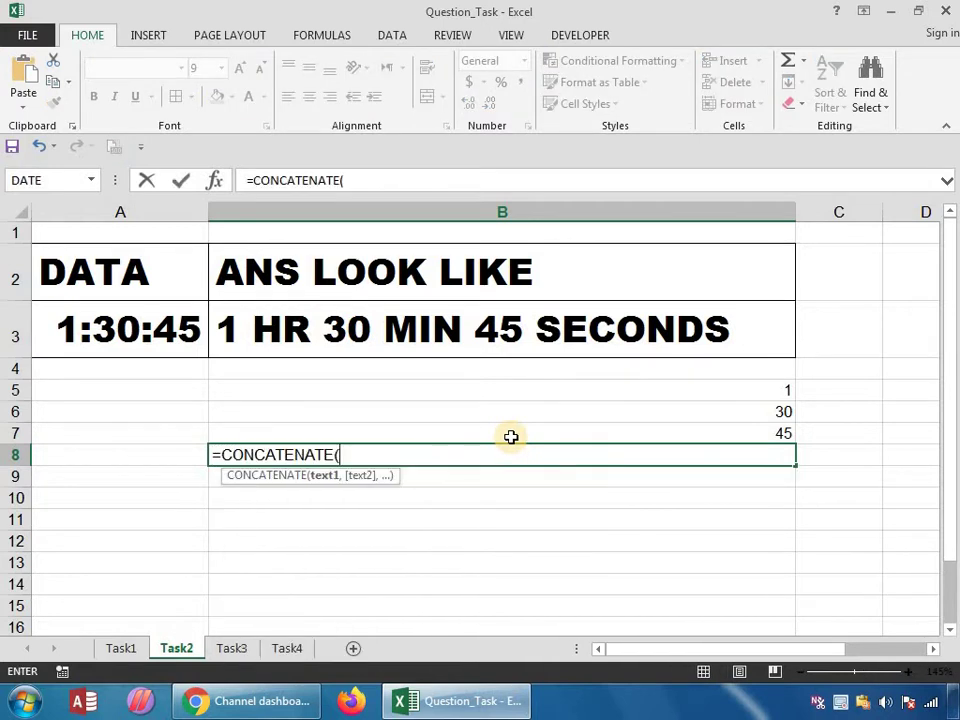
{"action": "left_click", "coordinate": [570, 390]}
{"action": "type", "text": ","}
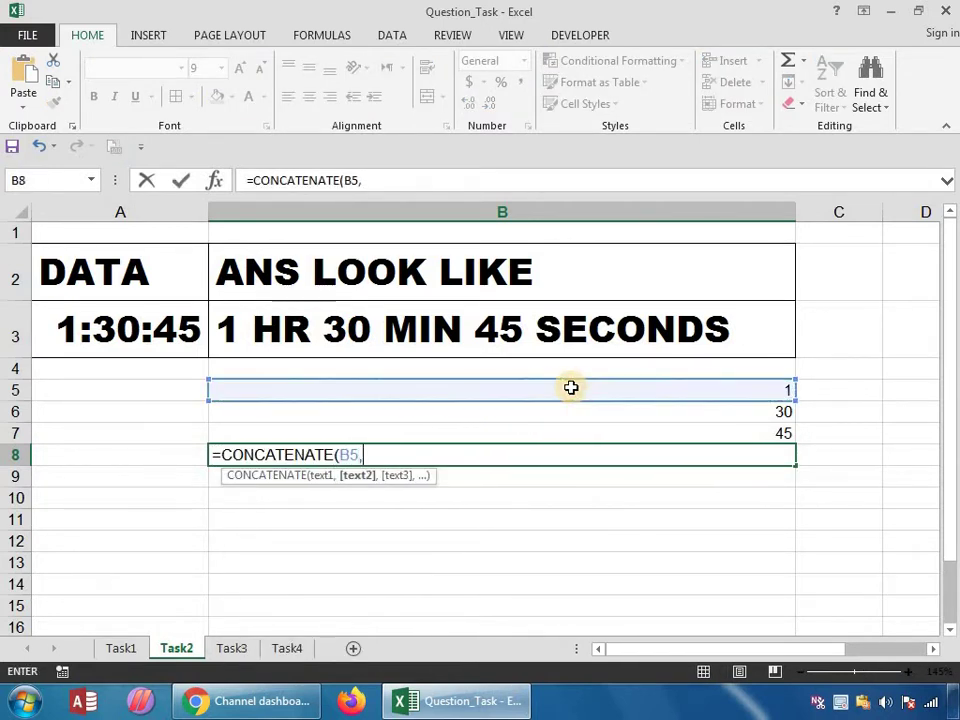
{"action": "type", "text": "\" hr\","}
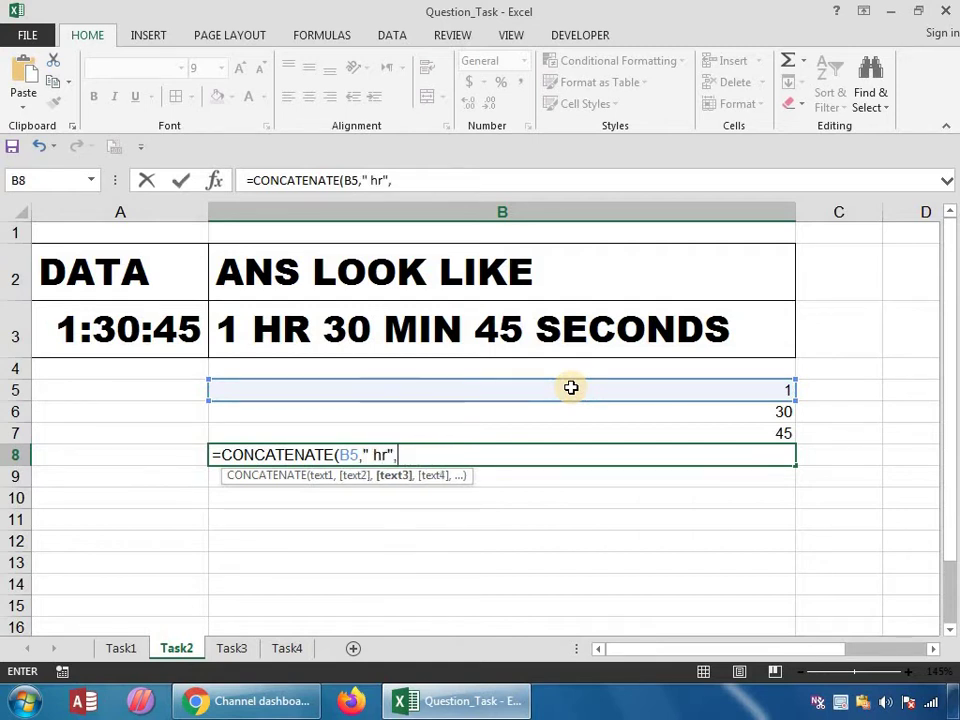
{"action": "left_click", "coordinate": [591, 413]}
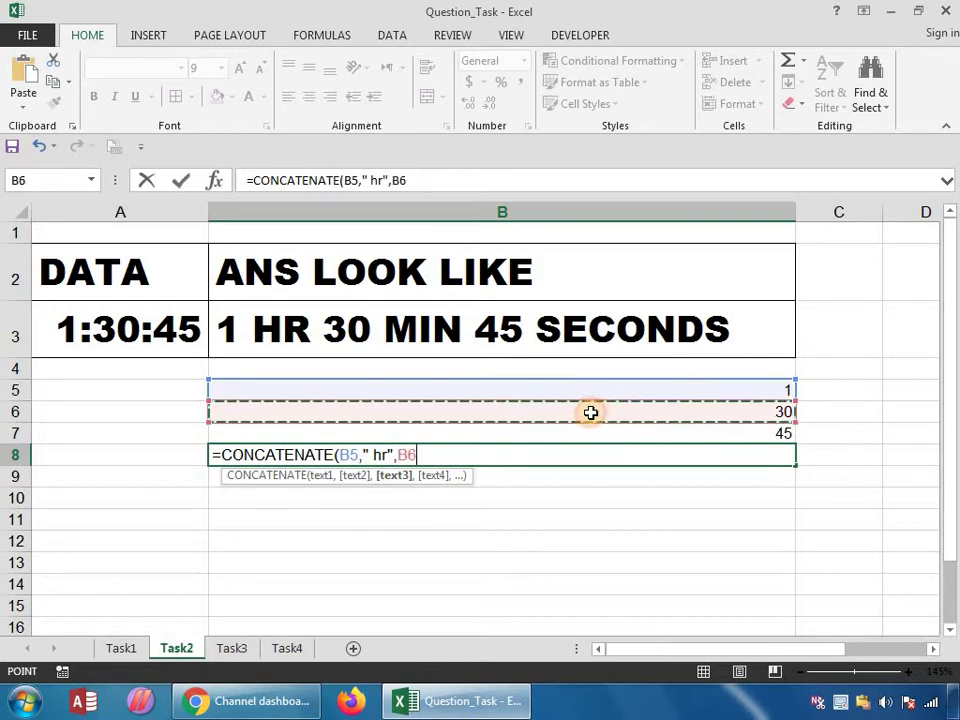
{"action": "type", "text": ",\""}
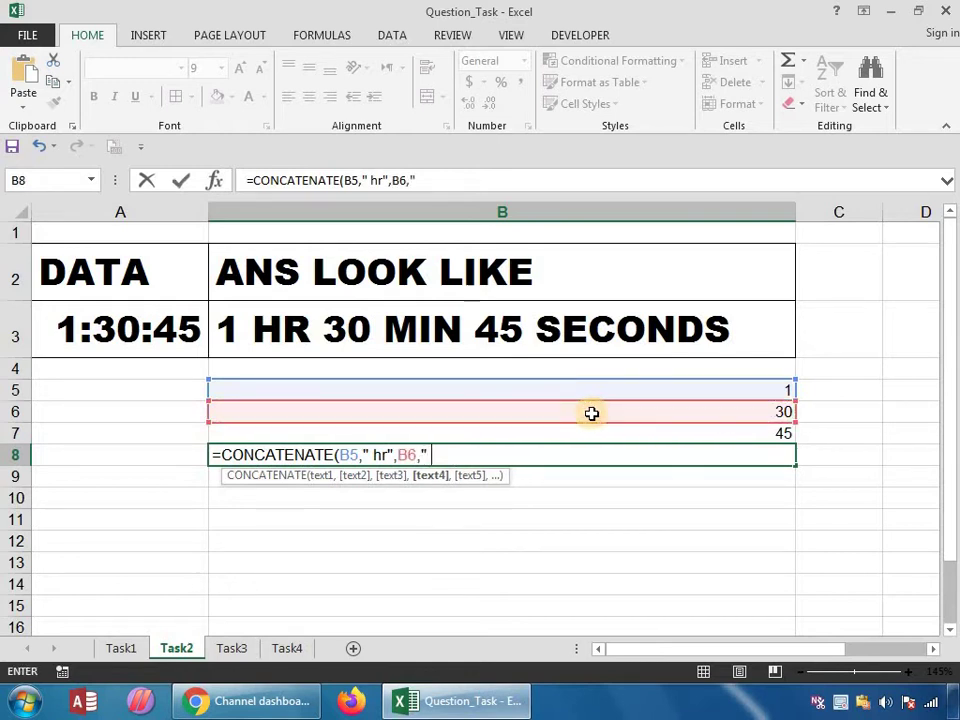
{"action": "type", "text": " min"}
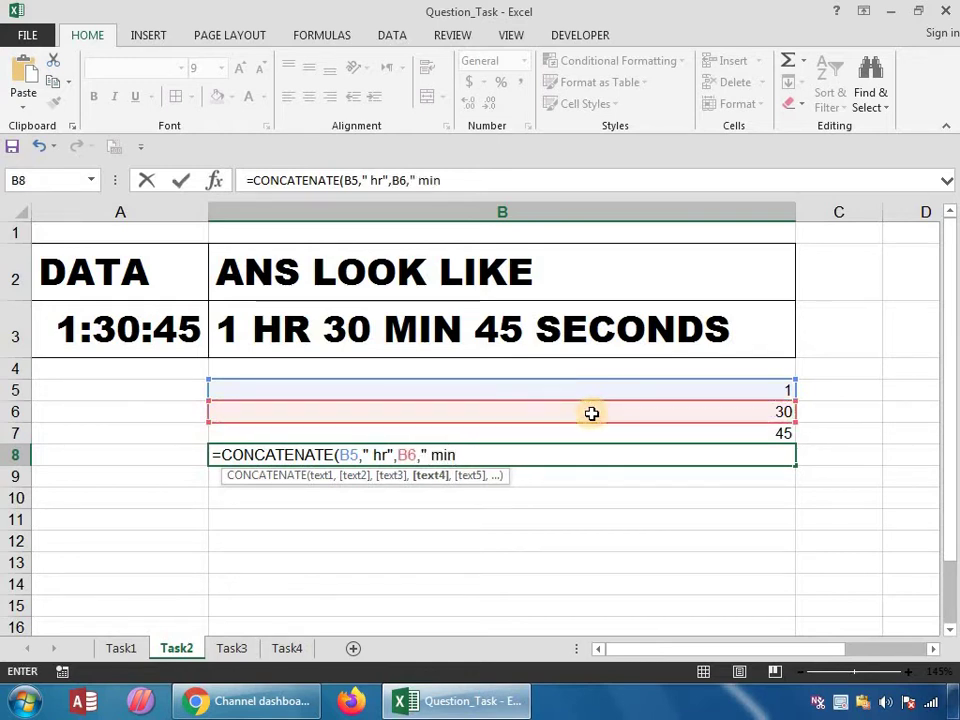
{"action": "type", "text": "\","}
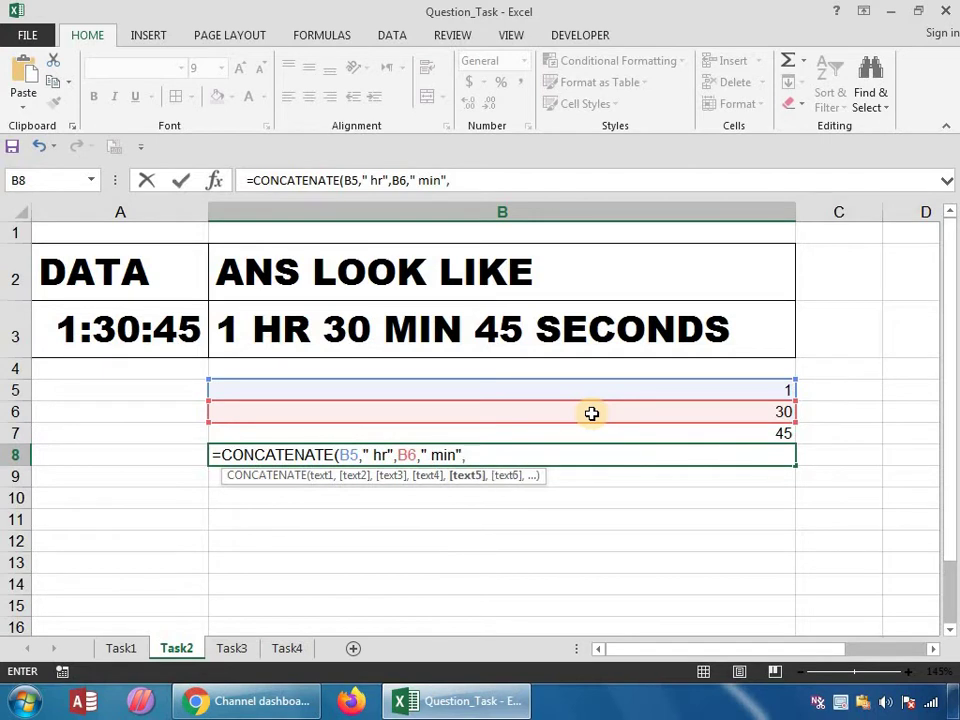
{"action": "left_click", "coordinate": [639, 430]}
{"action": "type", "text": ",\" s"}
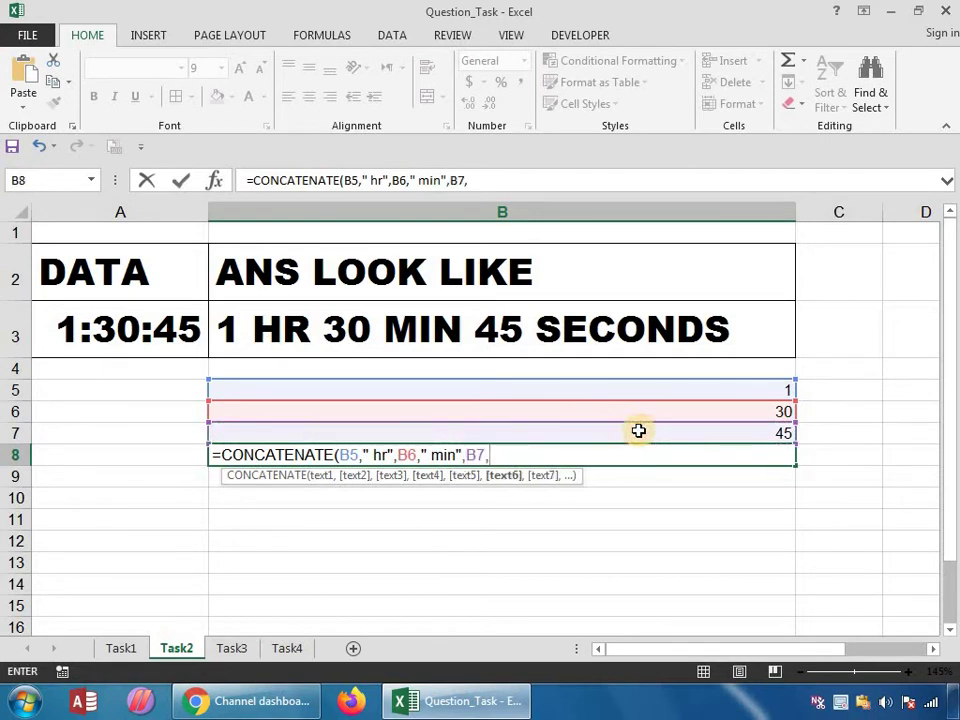
{"action": "type", "text": "ec"}
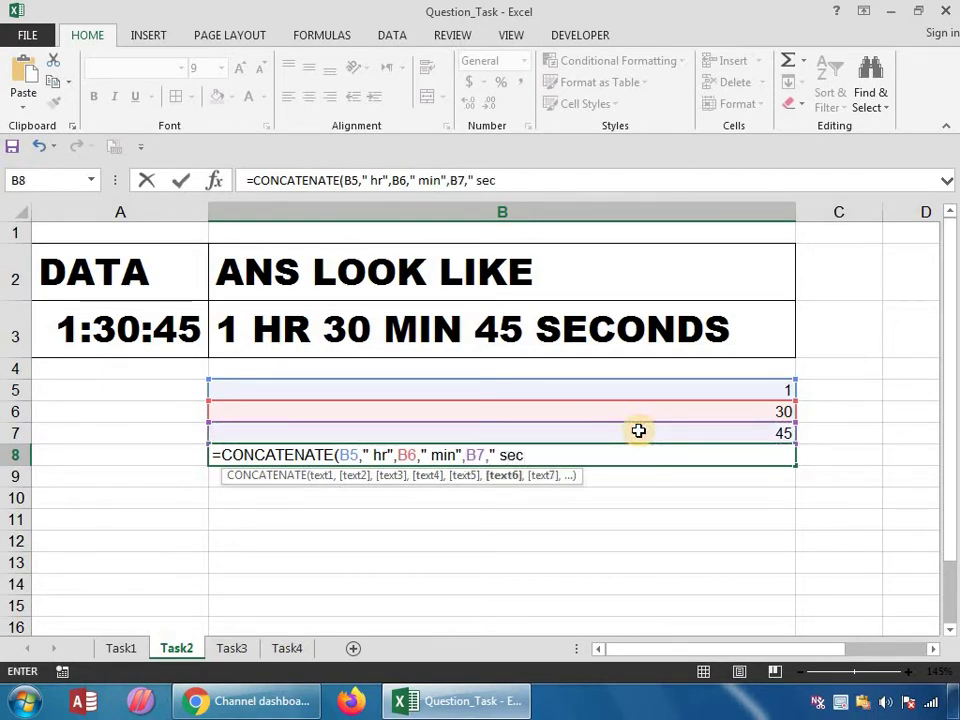
{"action": "type", "text": "onds"}
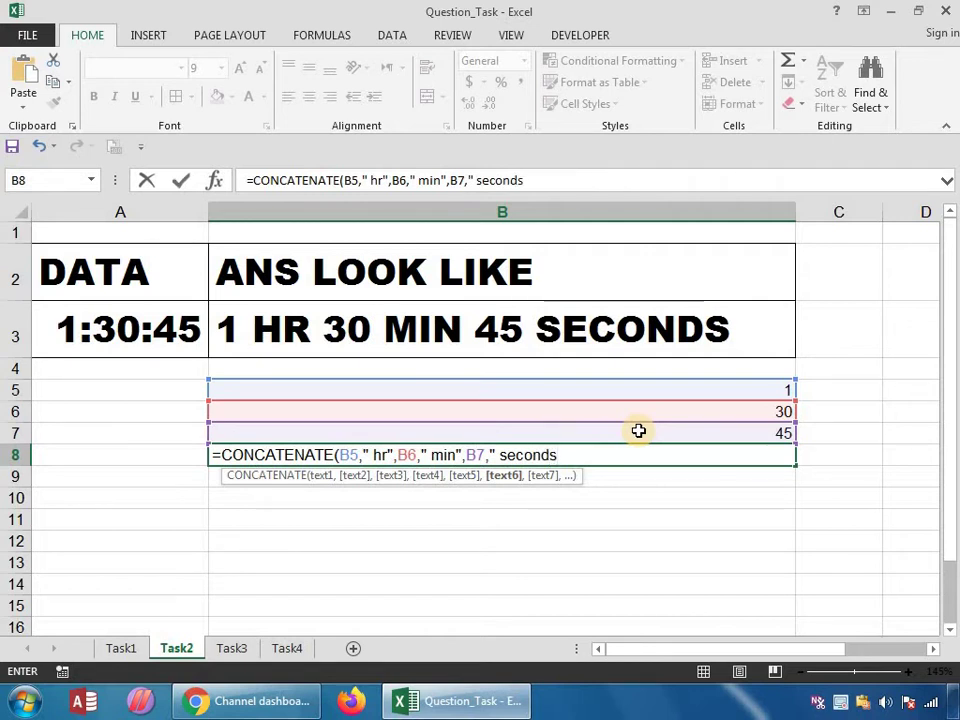
{"action": "type", "text": "\")"}
{"action": "key", "text": "ctrl+Return"}
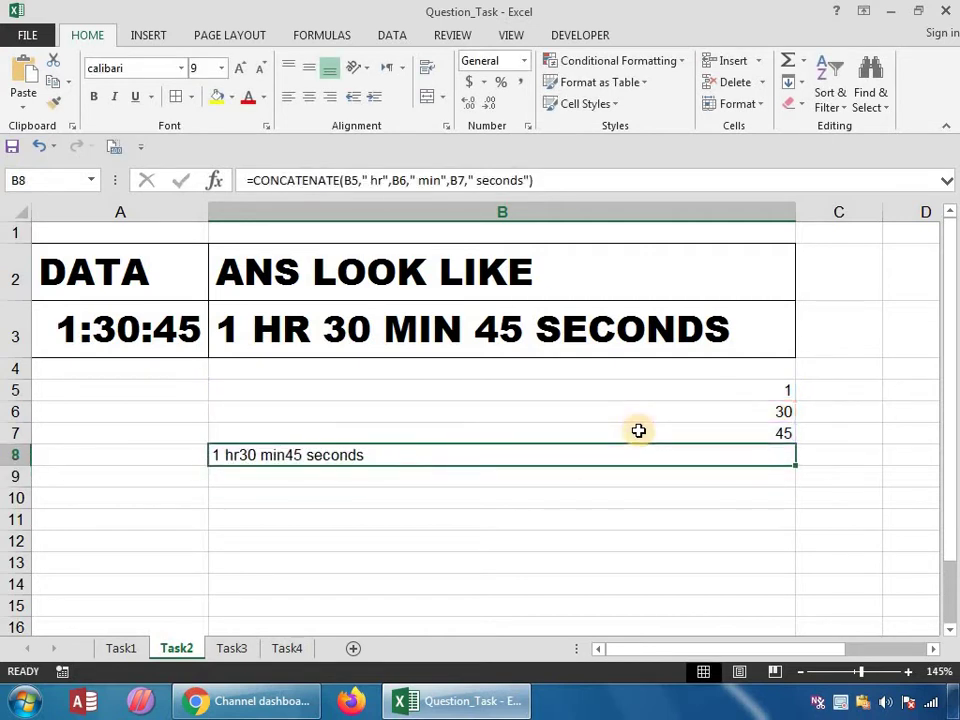
Step: Edit the B8 formula to add a trailing space inside the " hr " and " min " text arguments
{"action": "left_click", "coordinate": [391, 181]}
{"action": "key", "text": "Return"}
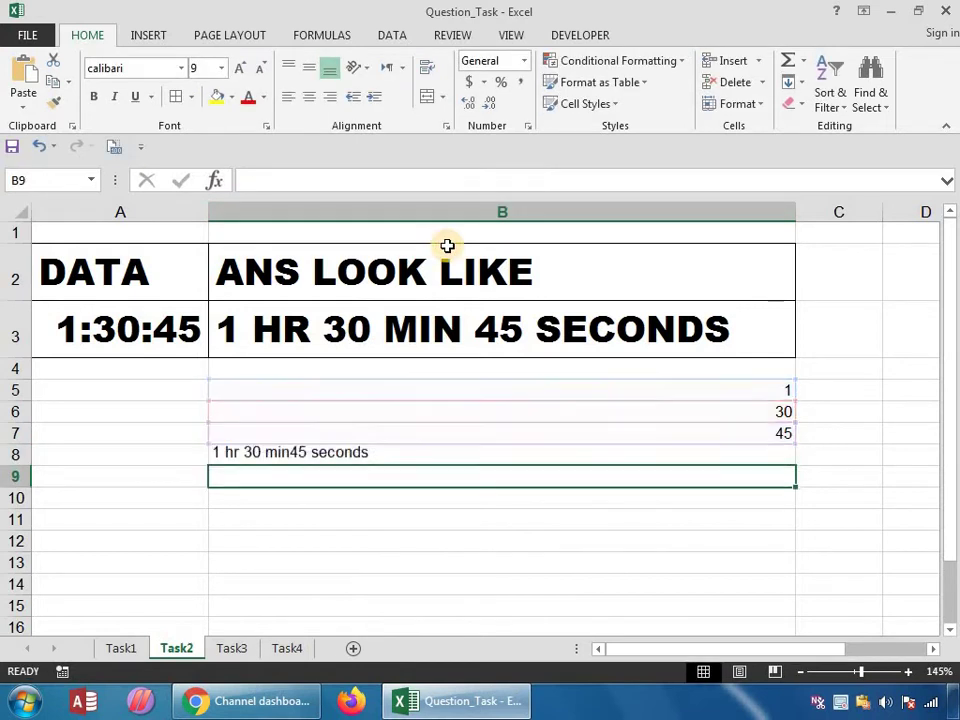
{"action": "key", "text": "Up"}
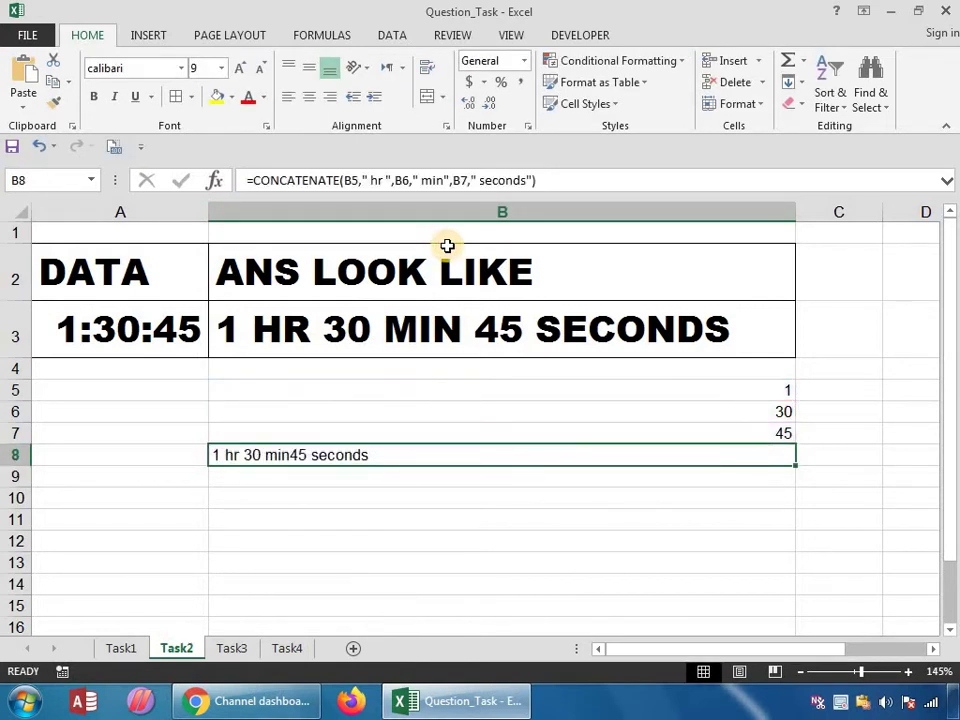
{"action": "left_click", "coordinate": [446, 180]}
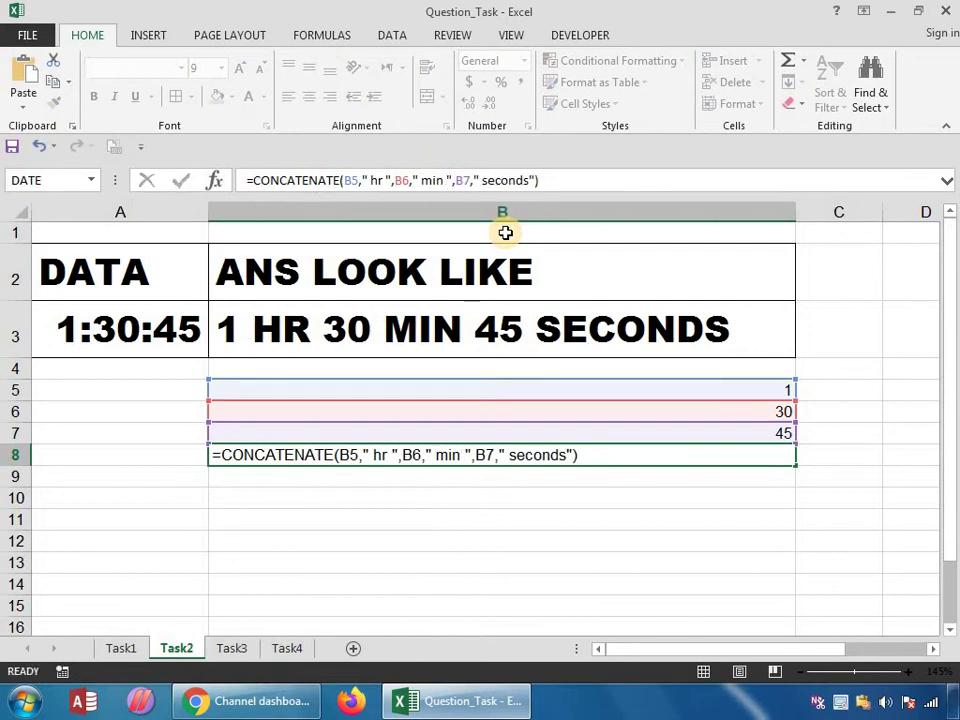
{"action": "key", "text": "Return"}
{"action": "key", "text": "Up"}
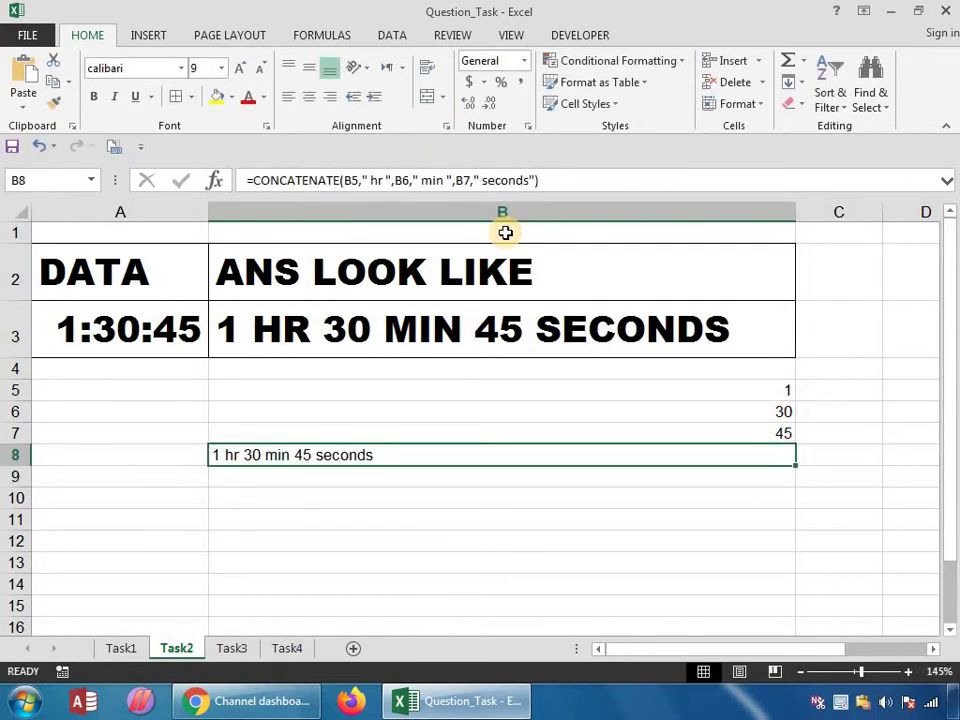
{"action": "key", "text": "F2"}
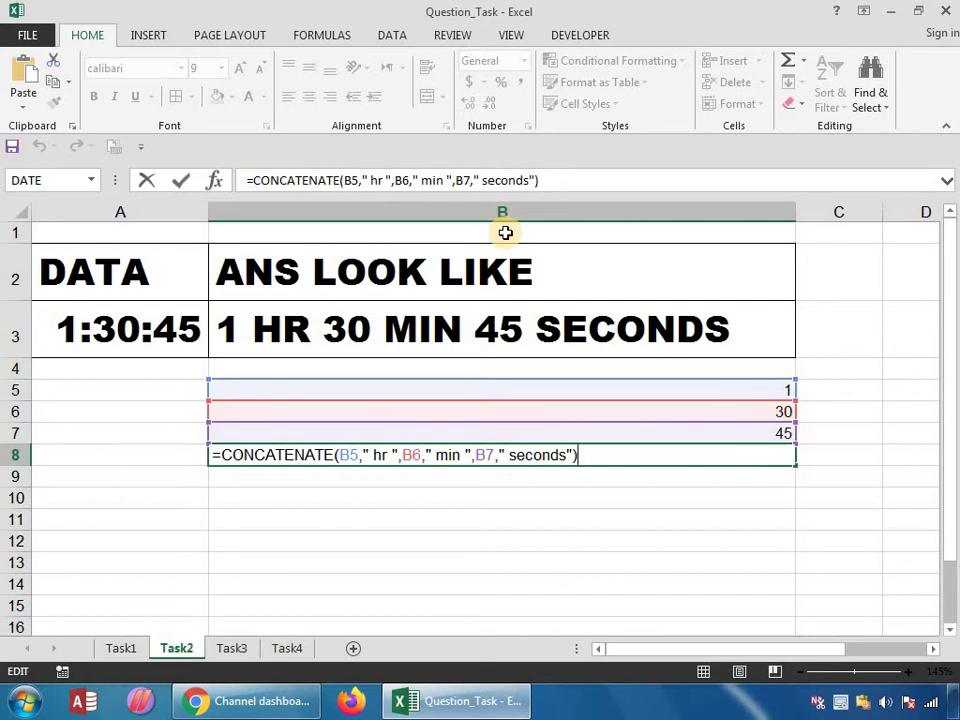
{"action": "key", "text": "Return"}
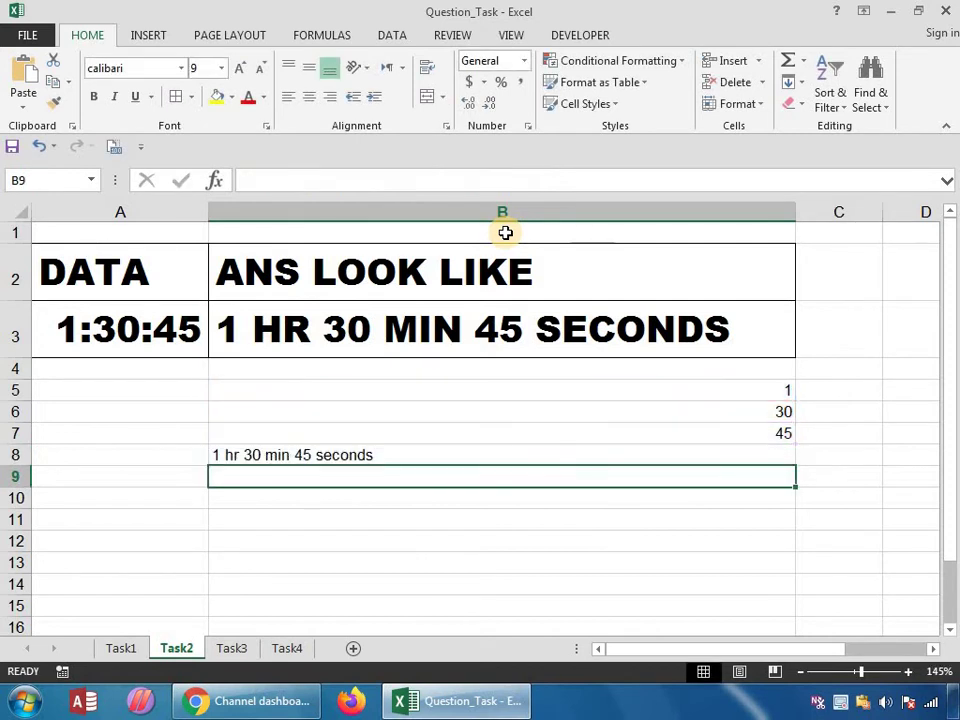
Step: Switch to the Task3 sheet and select the numbers in B4:B10 that need averaging
{"action": "left_click", "coordinate": [232, 649]}
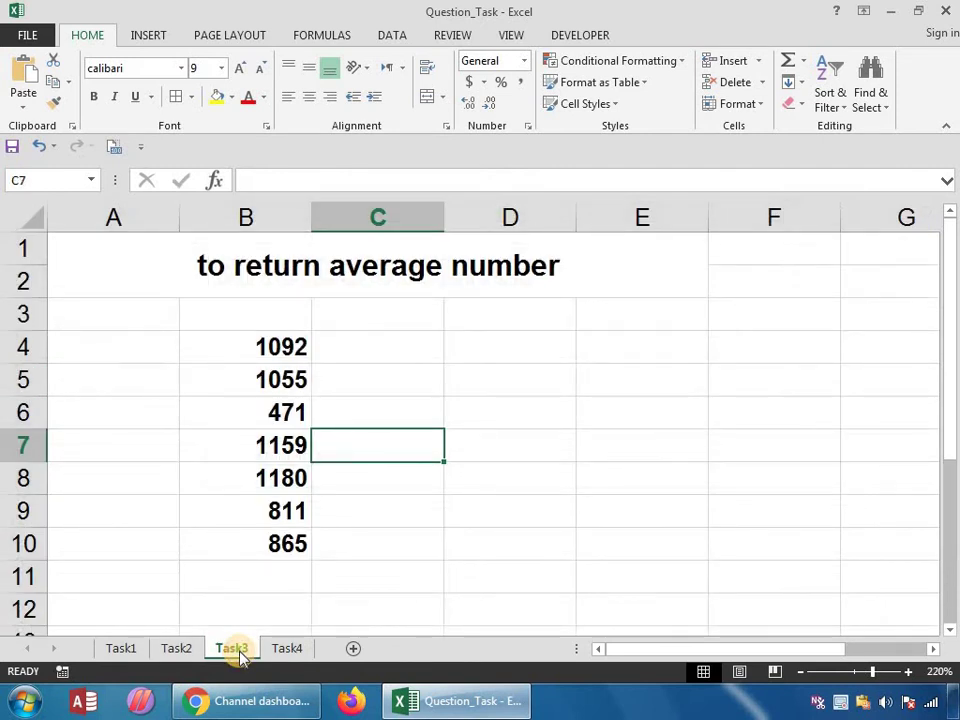
{"action": "left_click_drag", "start_coordinate": [259, 360], "coordinate": [252, 547]}
Step: Enter the sample values 4 in cell D4 and 2000 in cell E4
{"action": "left_click", "coordinate": [471, 352]}
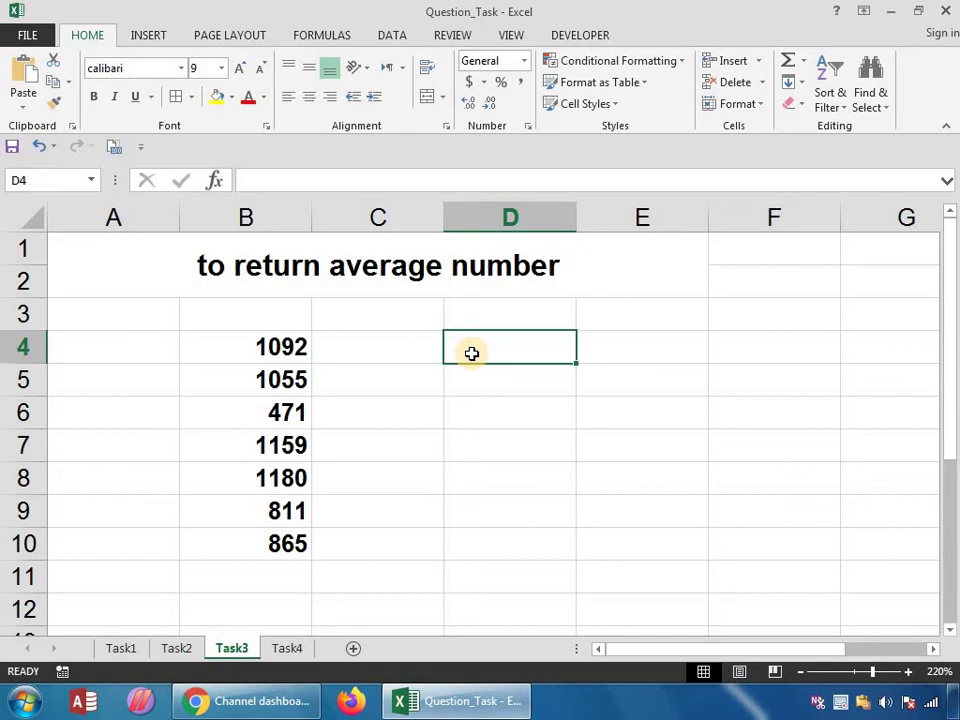
{"action": "type", "text": "4"}
{"action": "key", "text": "Tab"}
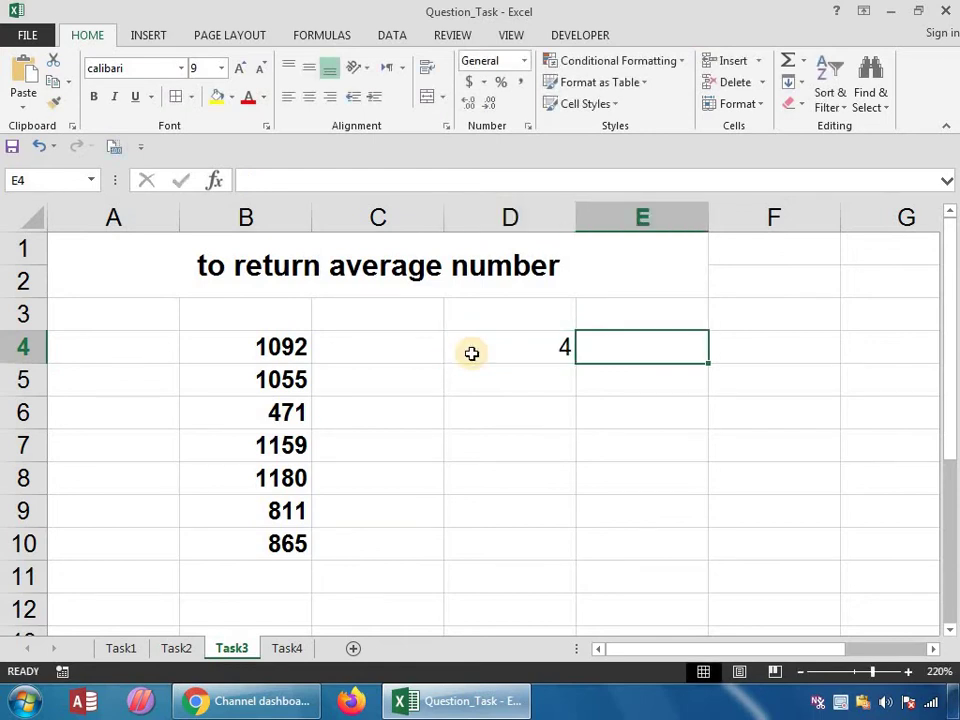
{"action": "type", "text": "2000"}
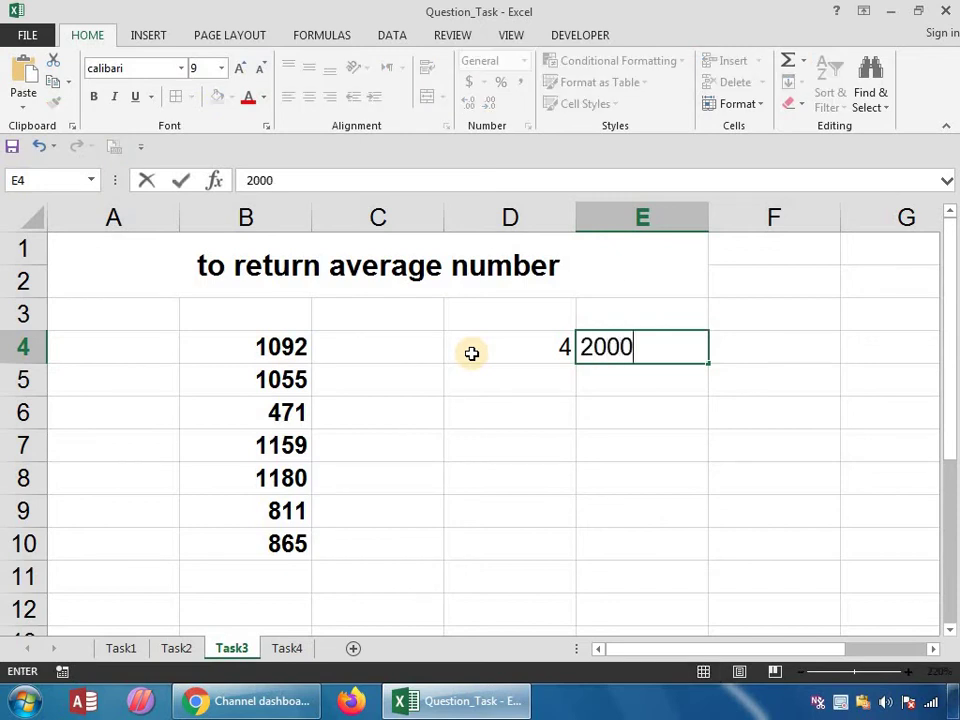
{"action": "key", "text": "ctrl+Return"}
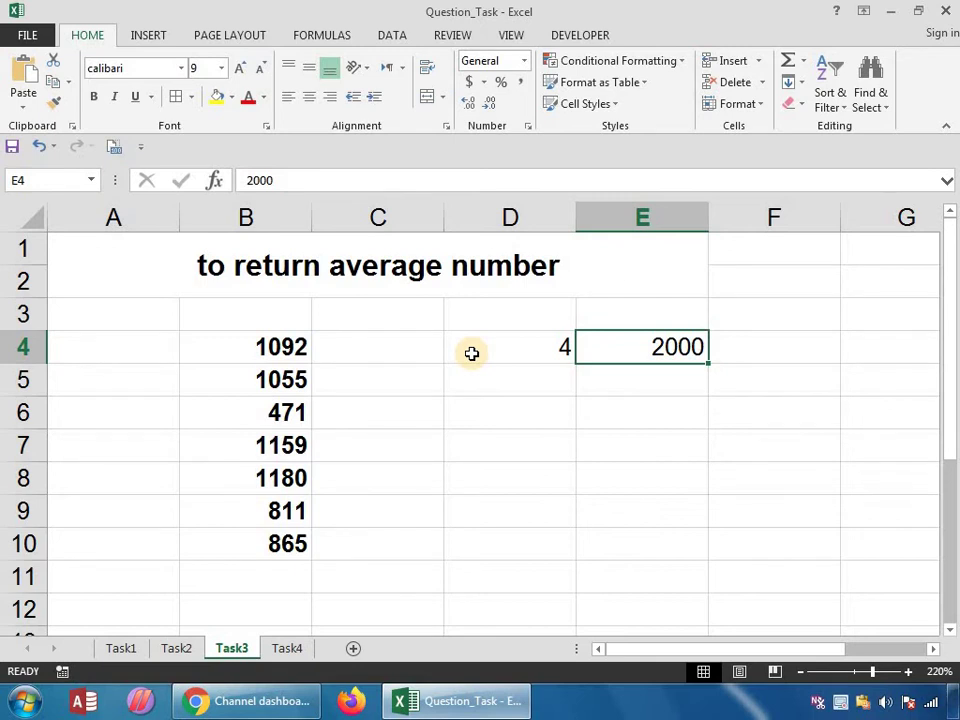
Step: Calculate the sample average in cell E5 with the formula =E4/4
{"action": "key", "text": "Down"}
{"action": "type", "text": "="}
{"action": "key", "text": "Up"}
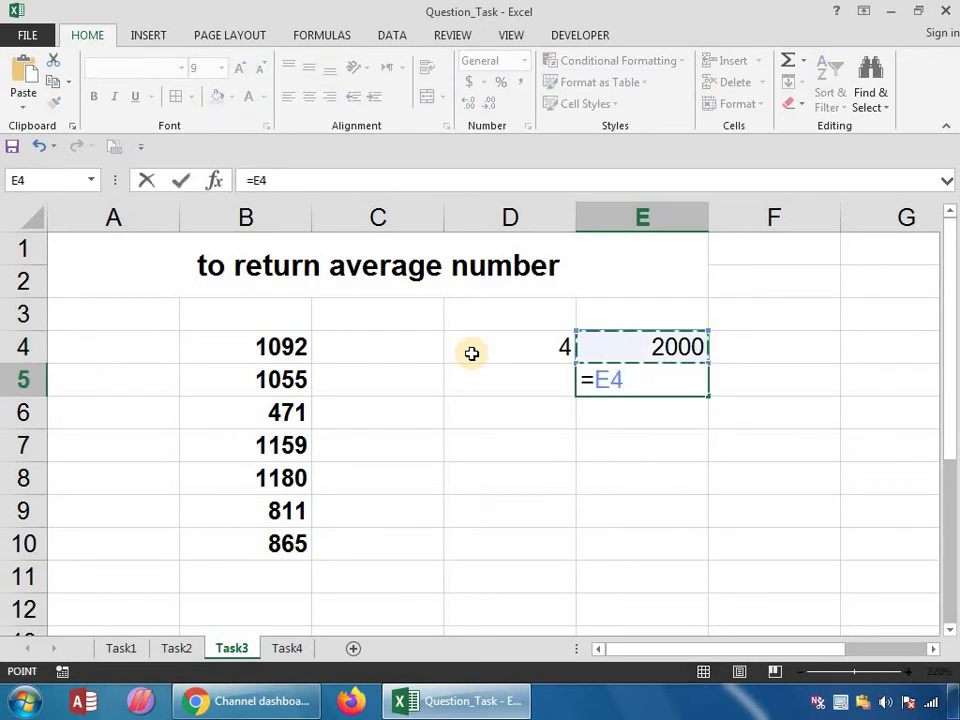
{"action": "type", "text": "/4"}
{"action": "key", "text": "Return"}
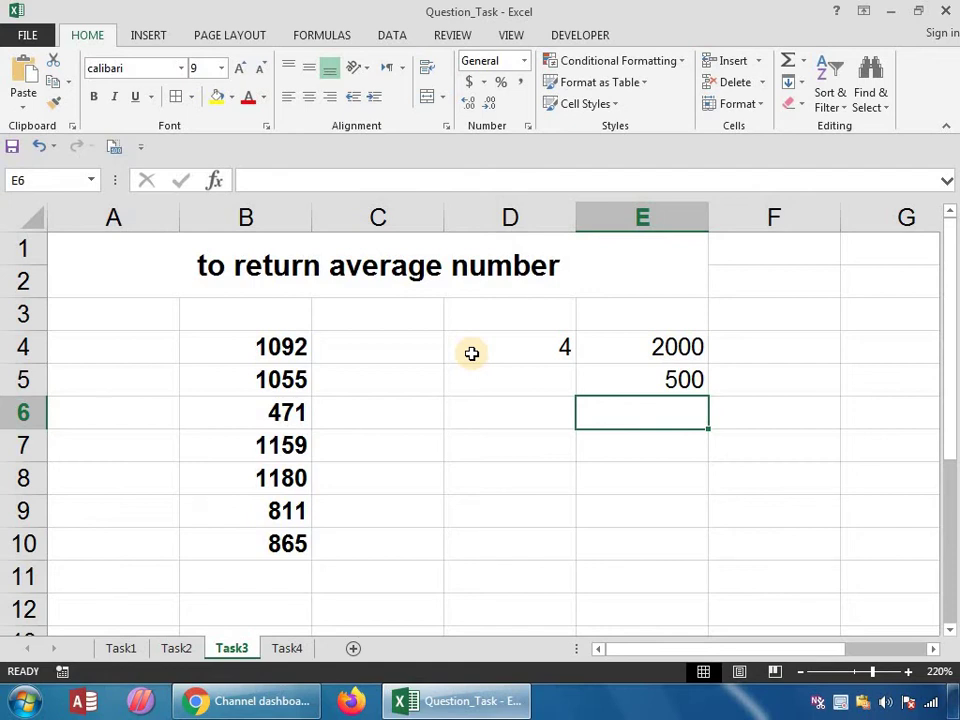
Step: Clear the sample average figures from D4:E7
{"action": "left_click_drag", "start_coordinate": [249, 343], "coordinate": [262, 528]}
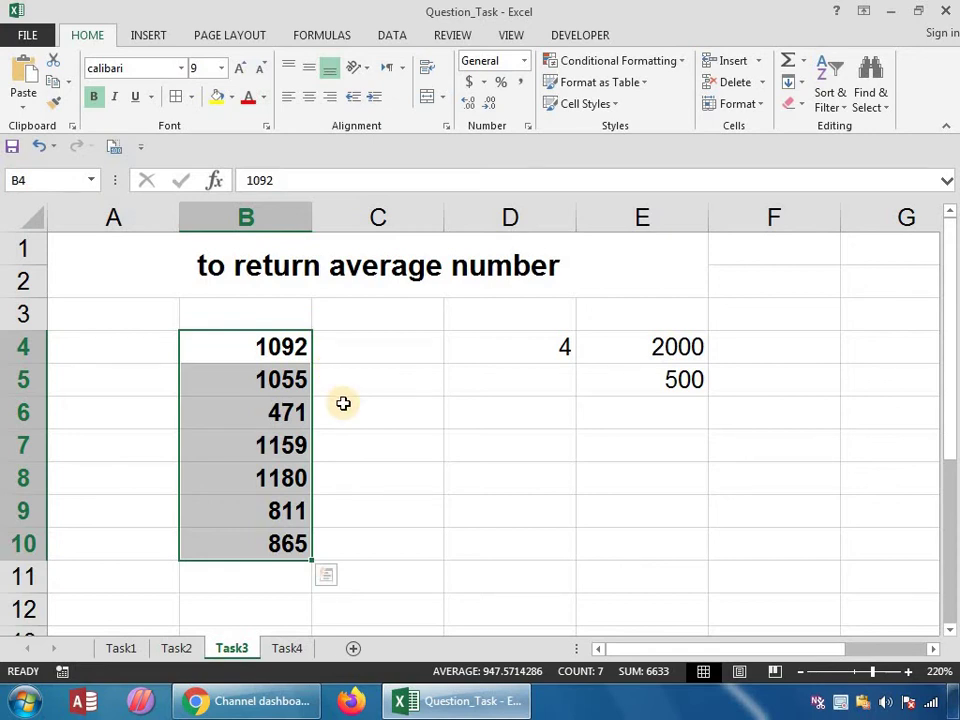
{"action": "left_click_drag", "start_coordinate": [559, 343], "coordinate": [655, 441]}
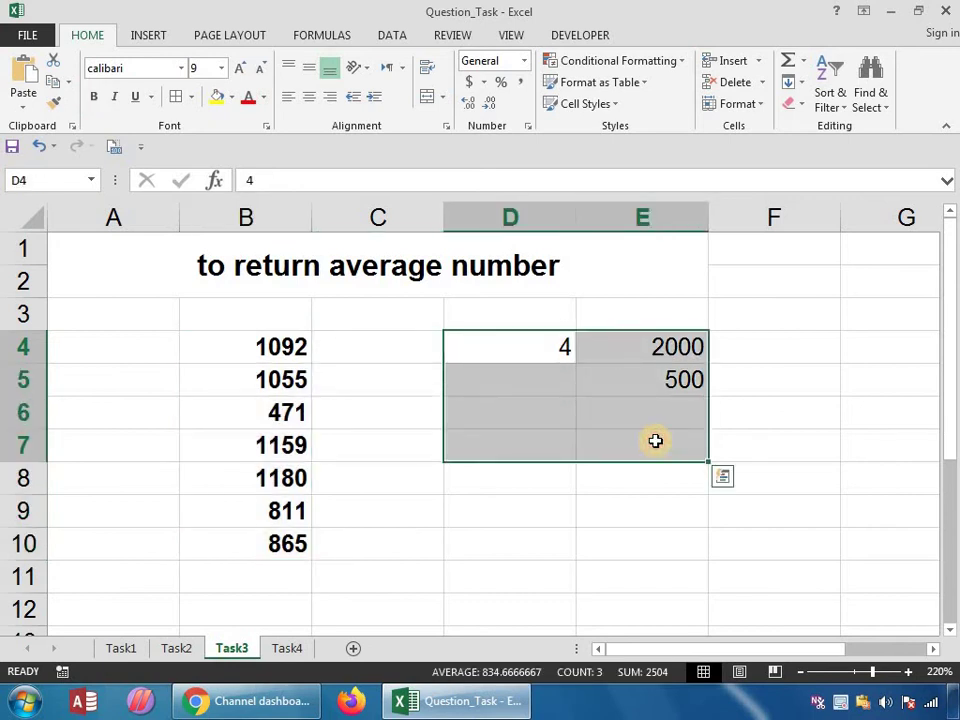
{"action": "key", "text": "Delete"}
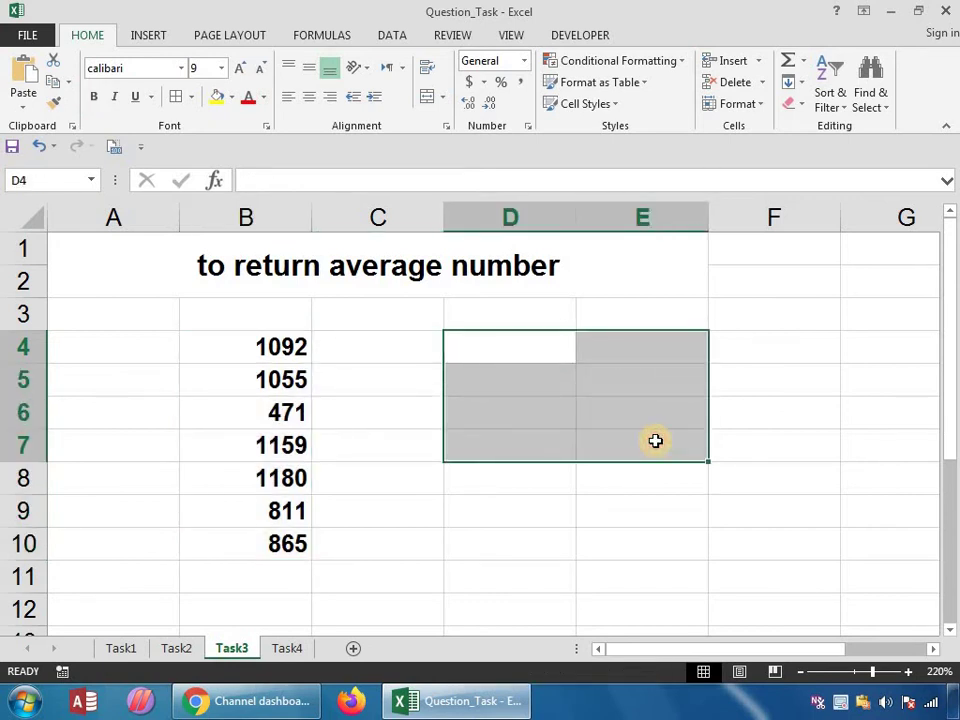
{"action": "left_click", "coordinate": [495, 363]}
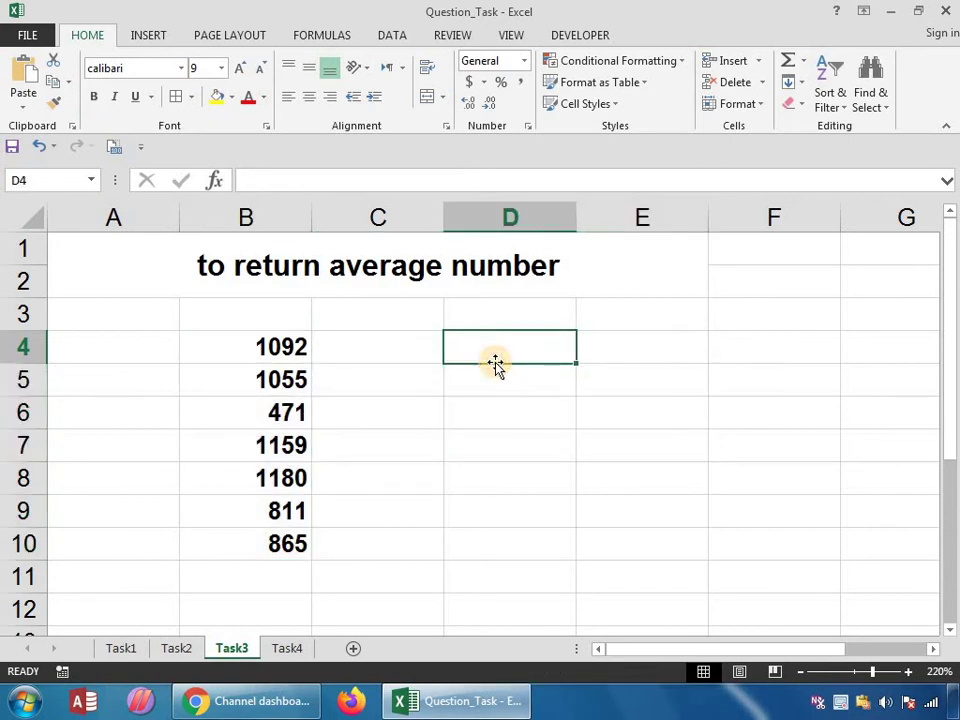
{"action": "type", "text": "=ave"}
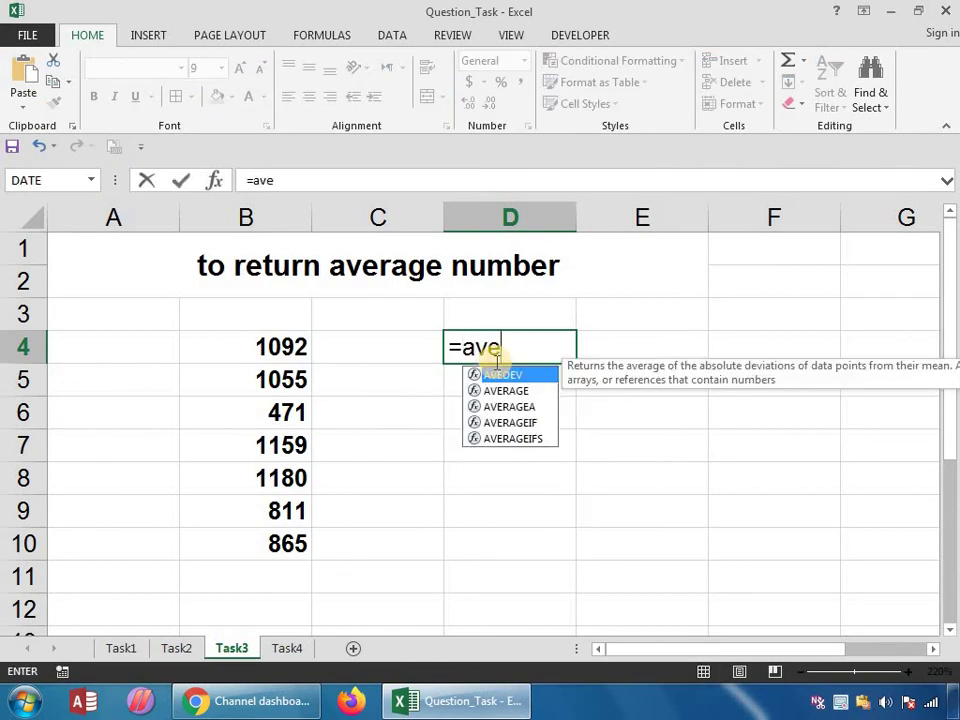
{"action": "key", "text": "Tab"}
{"action": "key", "text": "BackSpace"}
{"action": "key", "text": "BackSpace"}
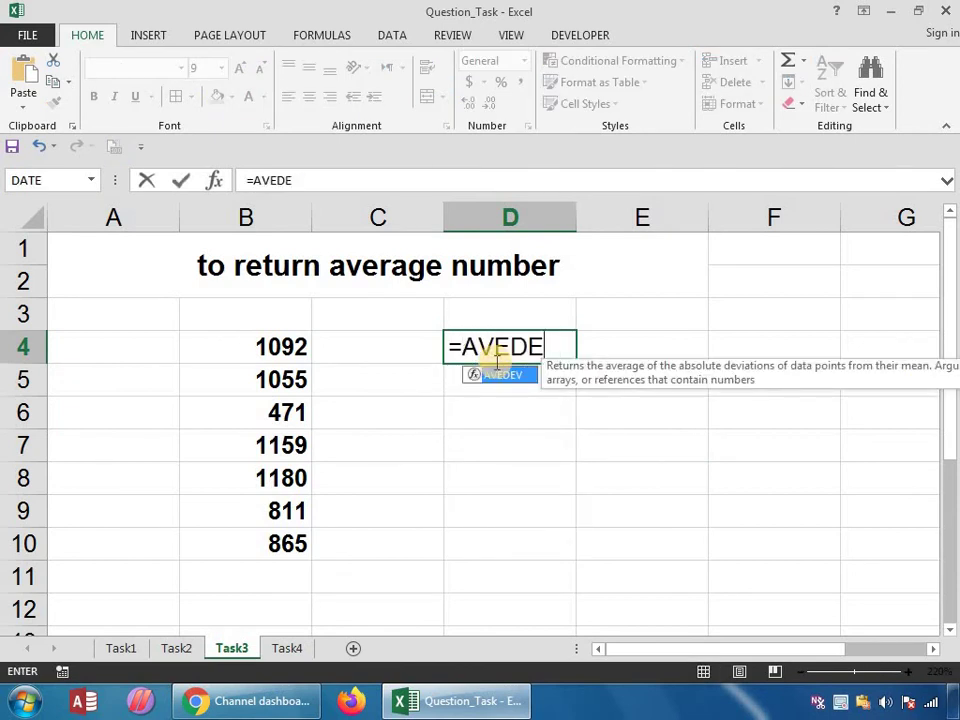
{"action": "key", "text": "BackSpace"}
{"action": "key", "text": "BackSpace"}
{"action": "key", "text": "BackSpace"}
{"action": "key", "text": "Left"}
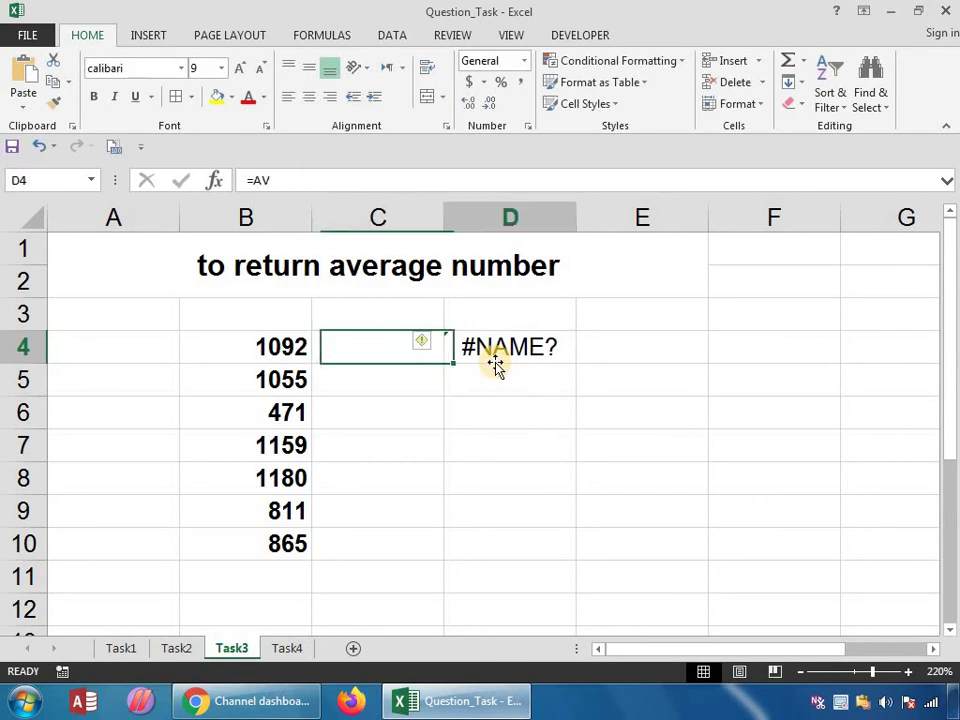
Step: Calculate the average of B4:B10 in cell D4 with the AVERAGE function
{"action": "left_click", "coordinate": [497, 366]}
{"action": "type", "text": "=ave"}
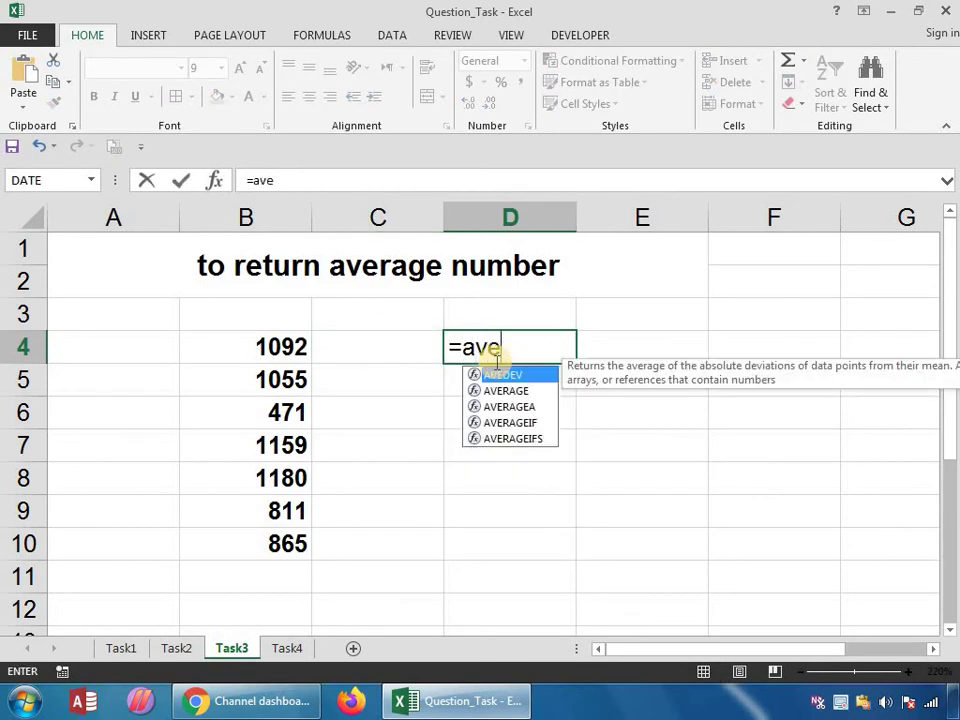
{"action": "type", "text": "r"}
{"action": "key", "text": "Tab"}
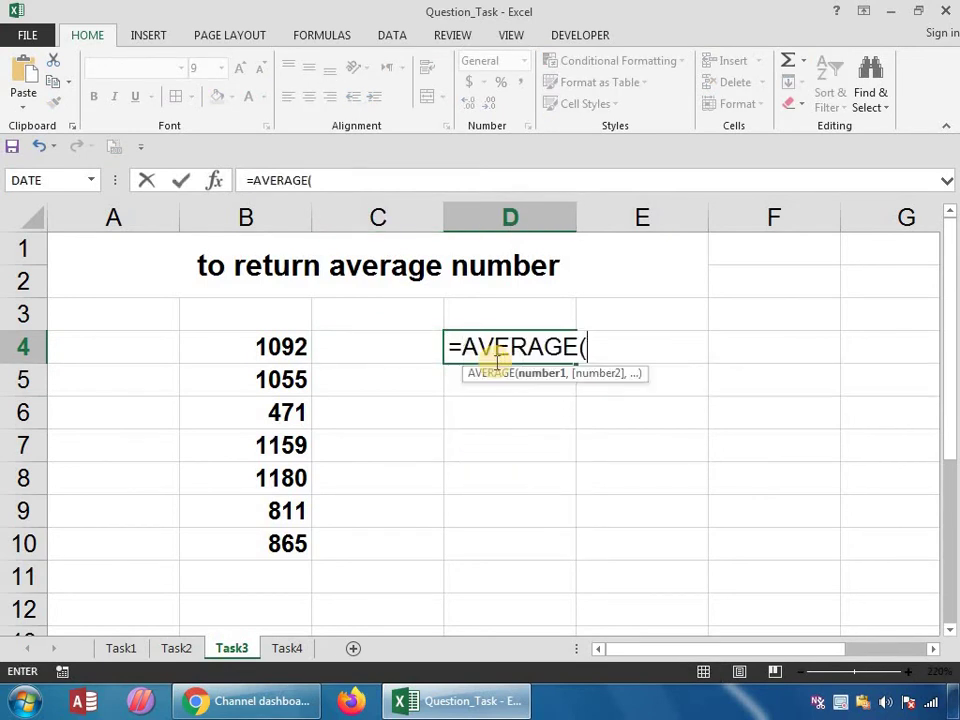
{"action": "left_click_drag", "start_coordinate": [300, 355], "coordinate": [292, 532]}
{"action": "key", "text": "Return"}
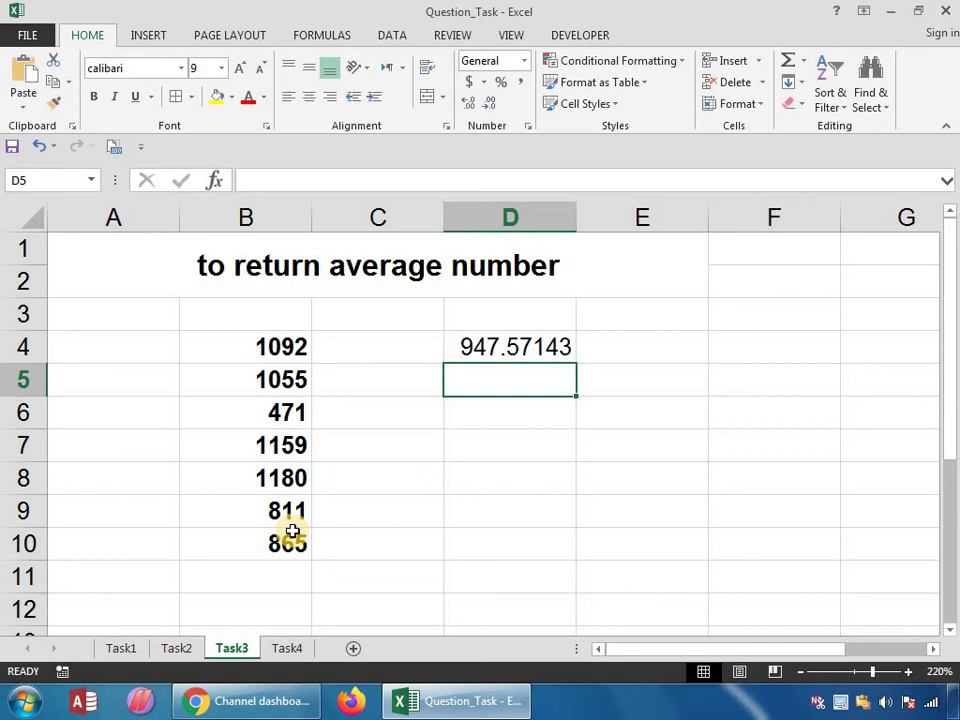
Step: Total the numbers in B4:B10 in cell D5 with the SUM function
{"action": "key", "text": "Up"}
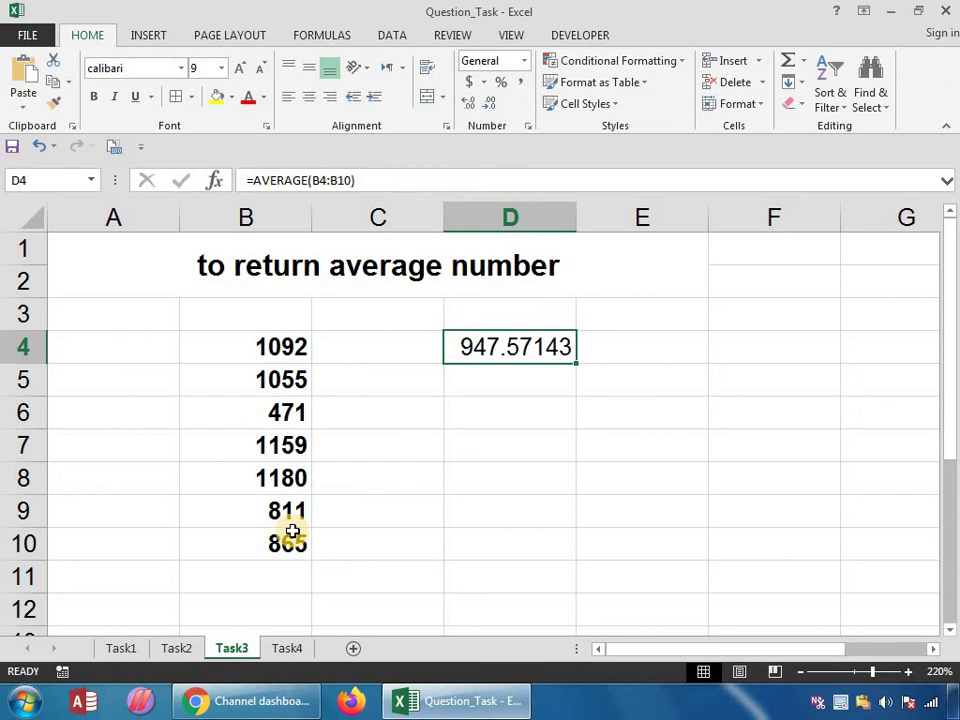
{"action": "key", "text": "Return"}
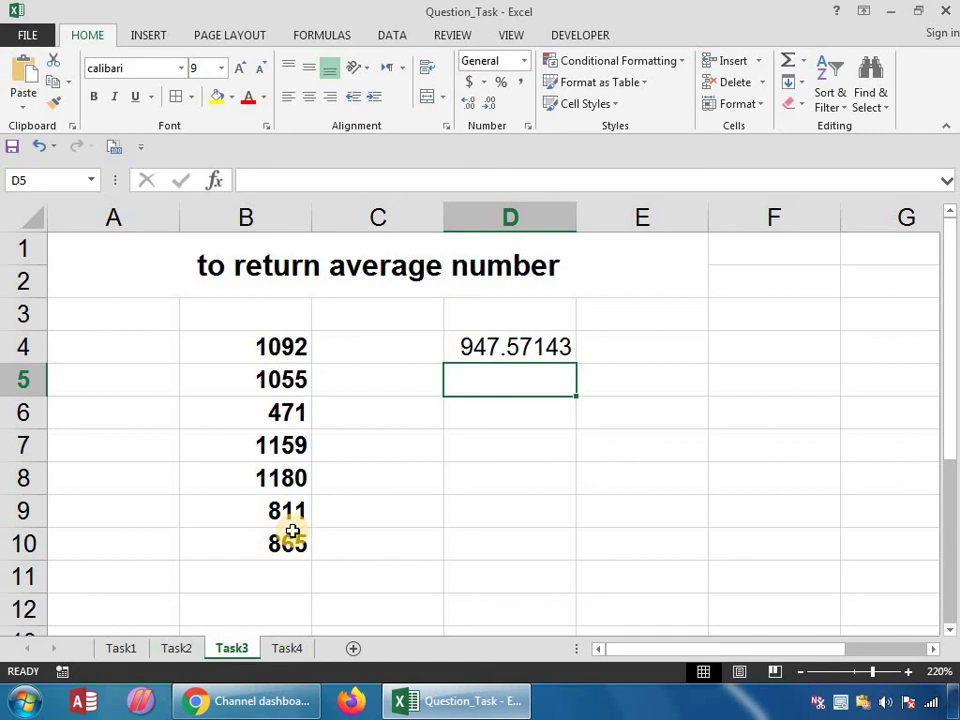
{"action": "type", "text": "=s"}
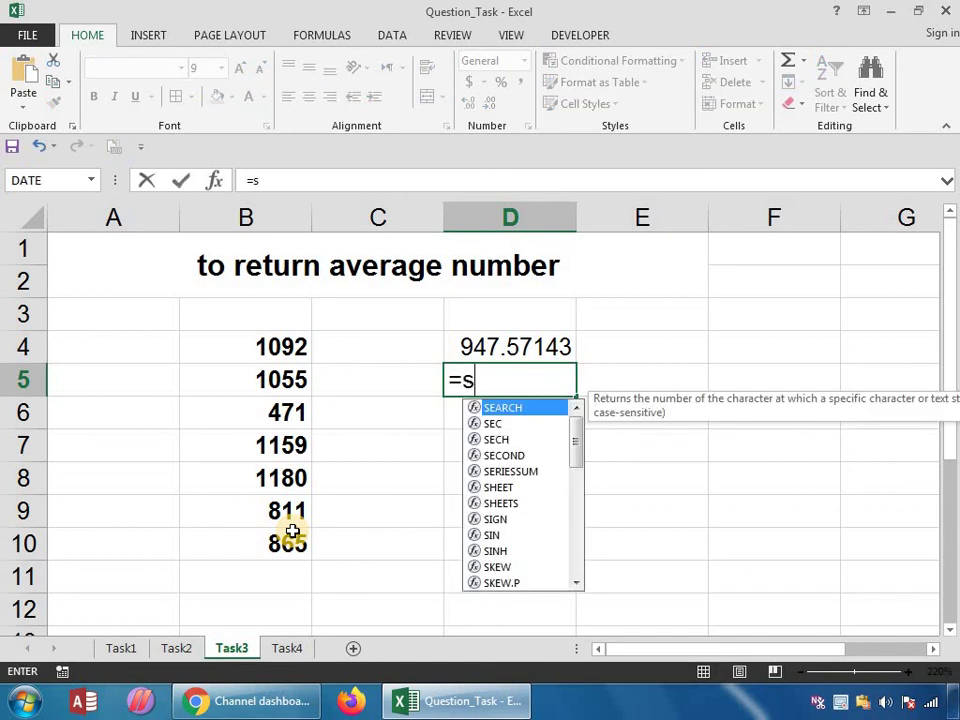
{"action": "type", "text": "um"}
{"action": "key", "text": "Tab"}
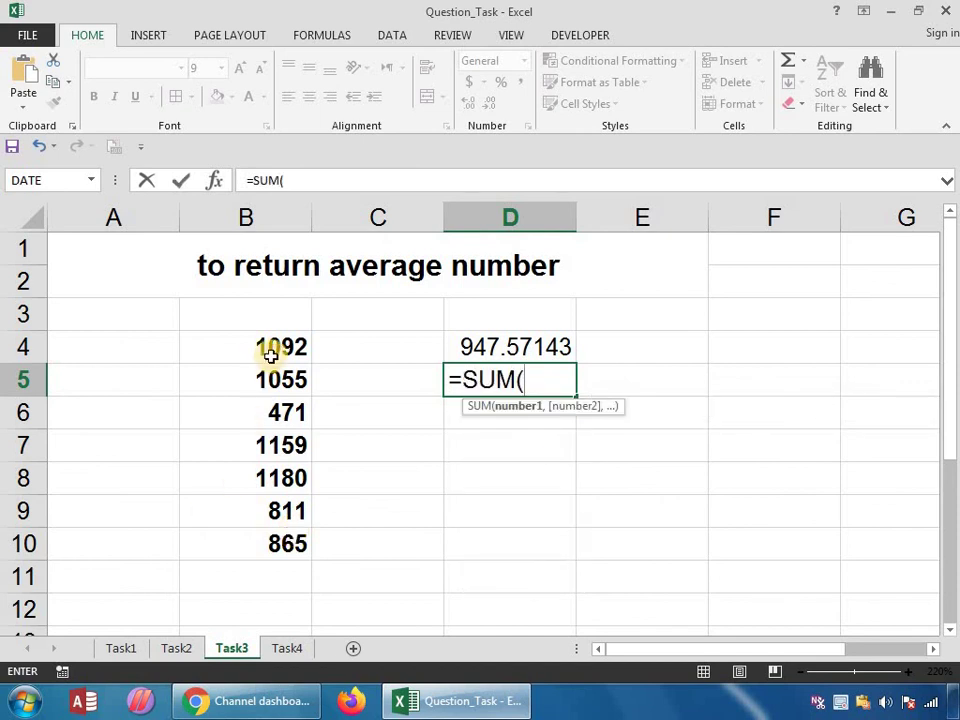
{"action": "left_click_drag", "start_coordinate": [270, 347], "coordinate": [279, 544]}
{"action": "key", "text": "ctrl+Return"}
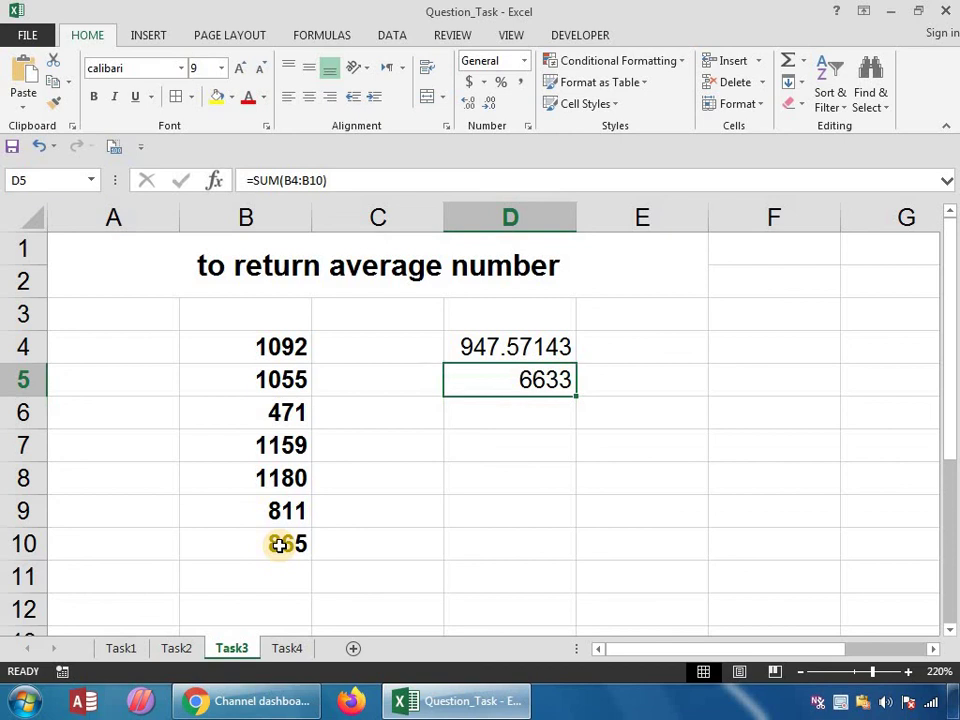
Step: Check the count of B4:B10, calculate the average manually in cell D6 with =D5/7, and compare it with the AVERAGE formula in D4
{"action": "left_click_drag", "start_coordinate": [284, 348], "coordinate": [274, 542]}
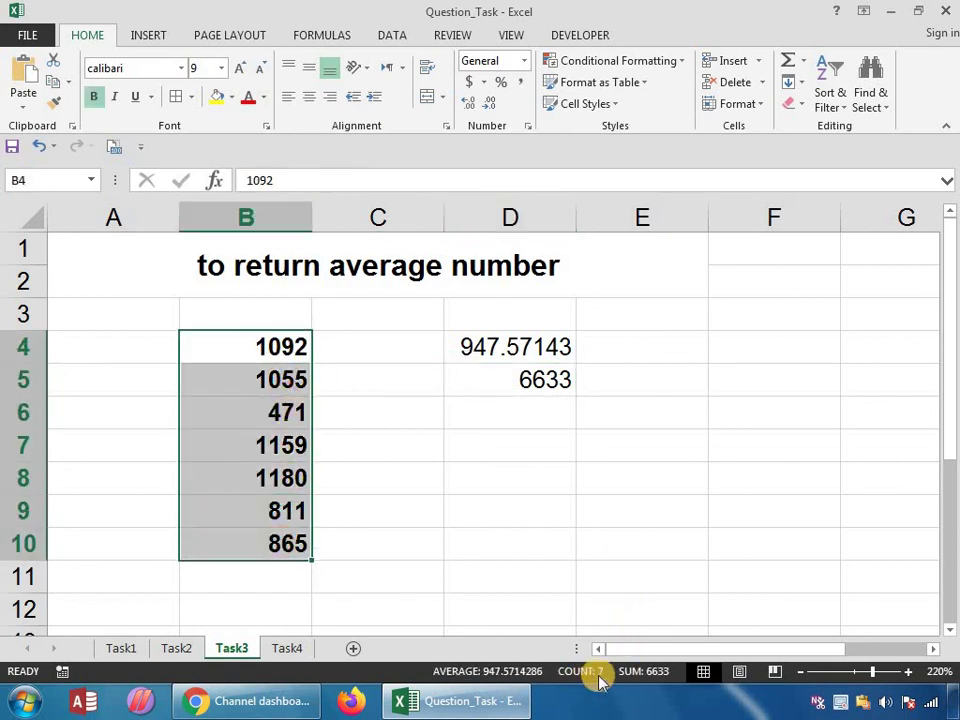
{"action": "left_click", "coordinate": [518, 426]}
{"action": "type", "text": "="}
{"action": "key", "text": "Up"}
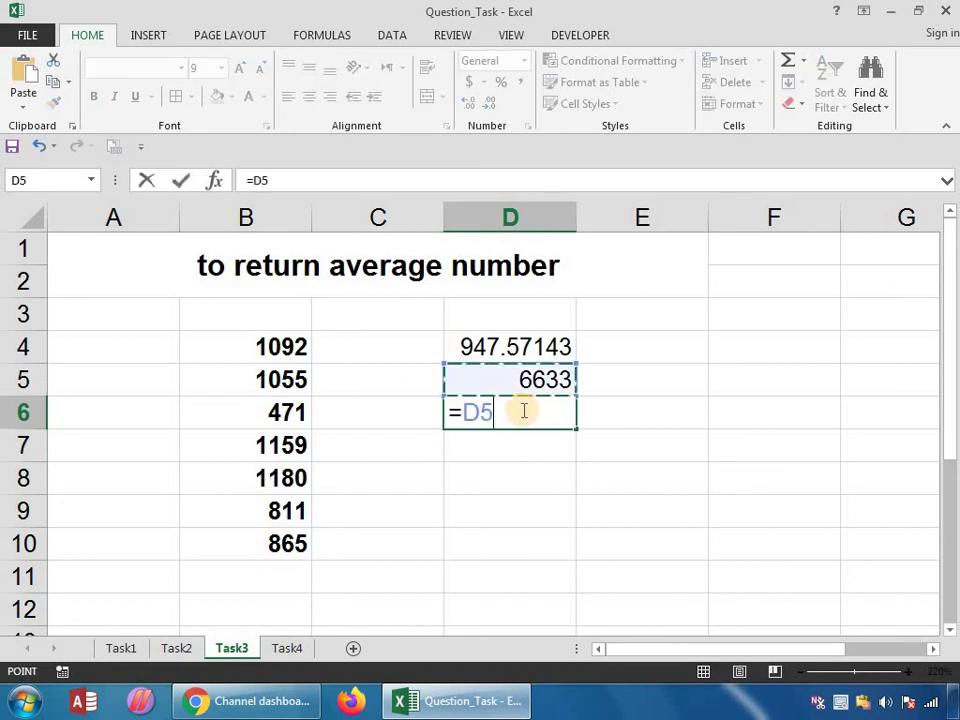
{"action": "type", "text": "/7"}
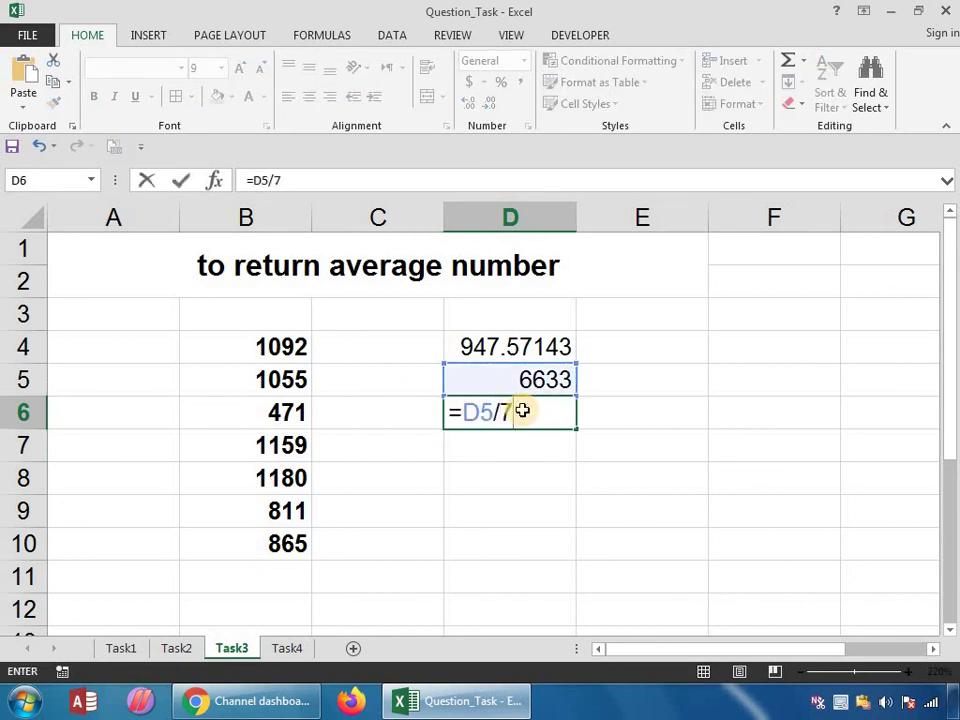
{"action": "key", "text": "Return"}
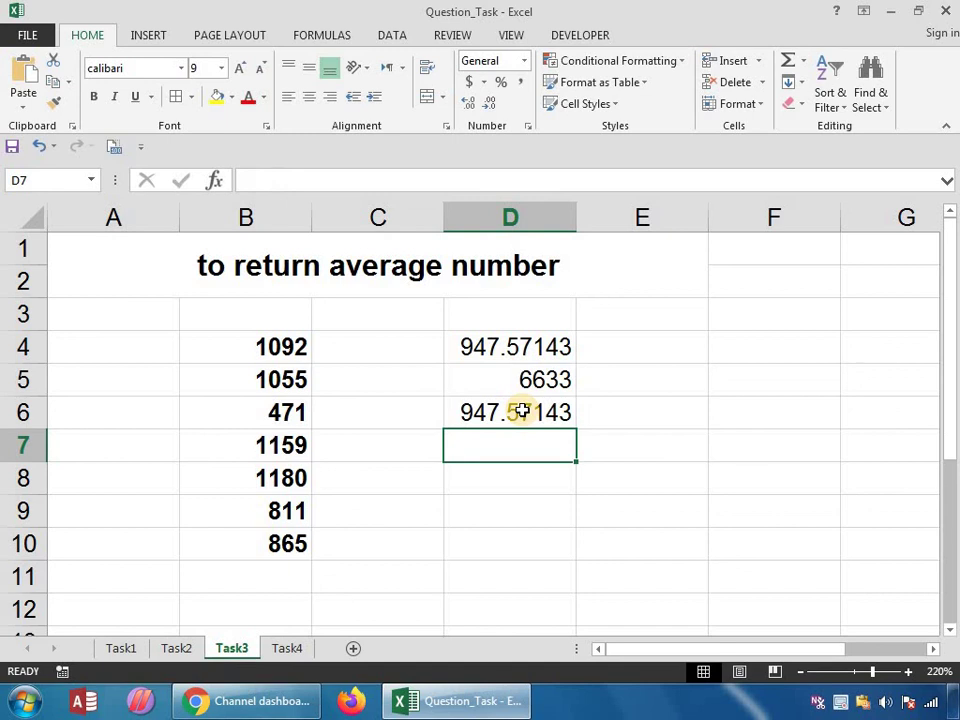
{"action": "key", "text": "Up"}
{"action": "key", "text": "Up"}
{"action": "key", "text": "Up"}
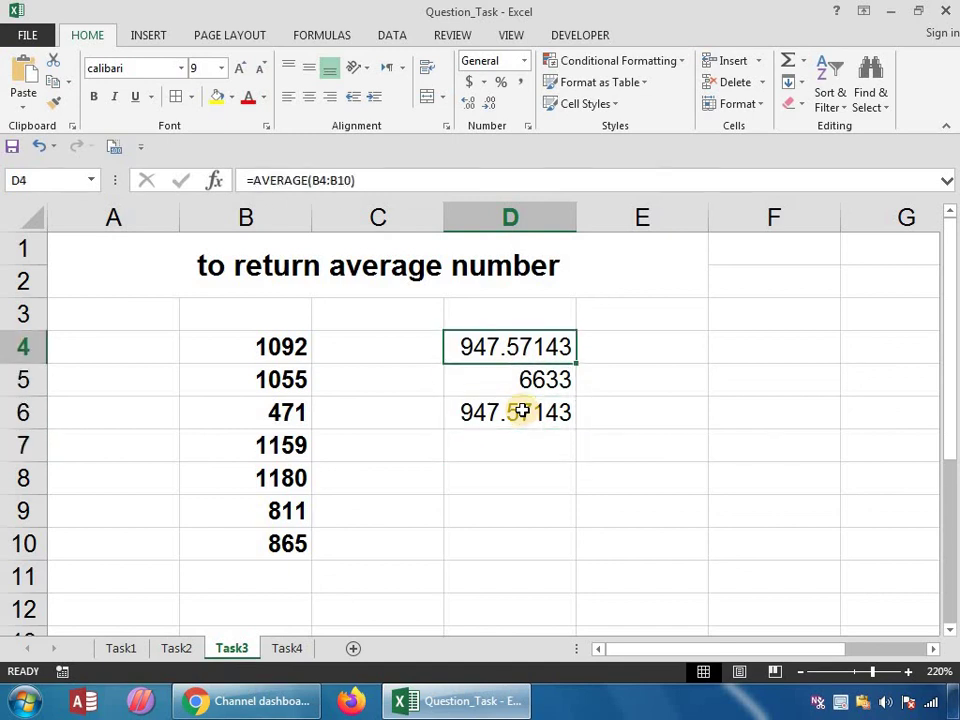